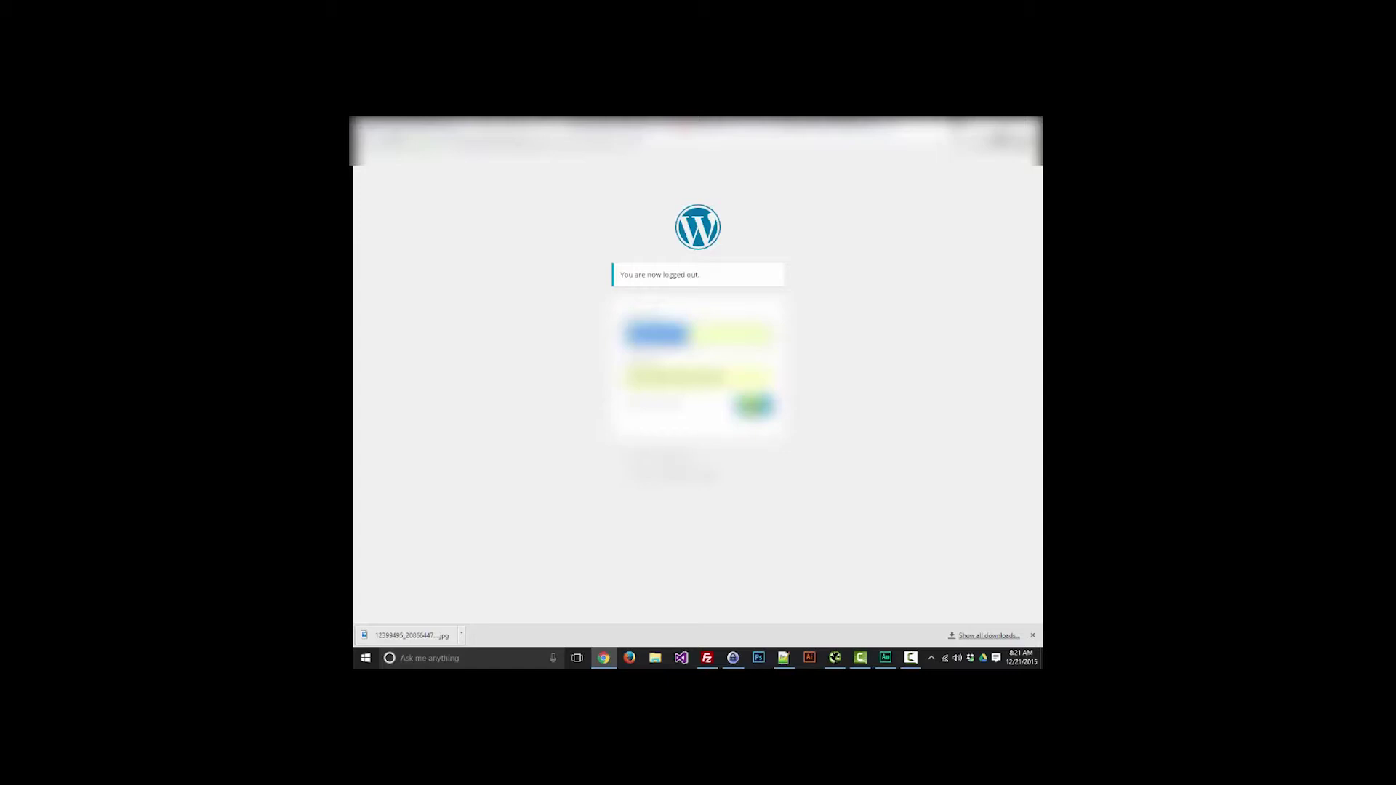
# Step: Log in to the WordPress admin and go to Plugins > Add New
pyautogui.click(754, 406)
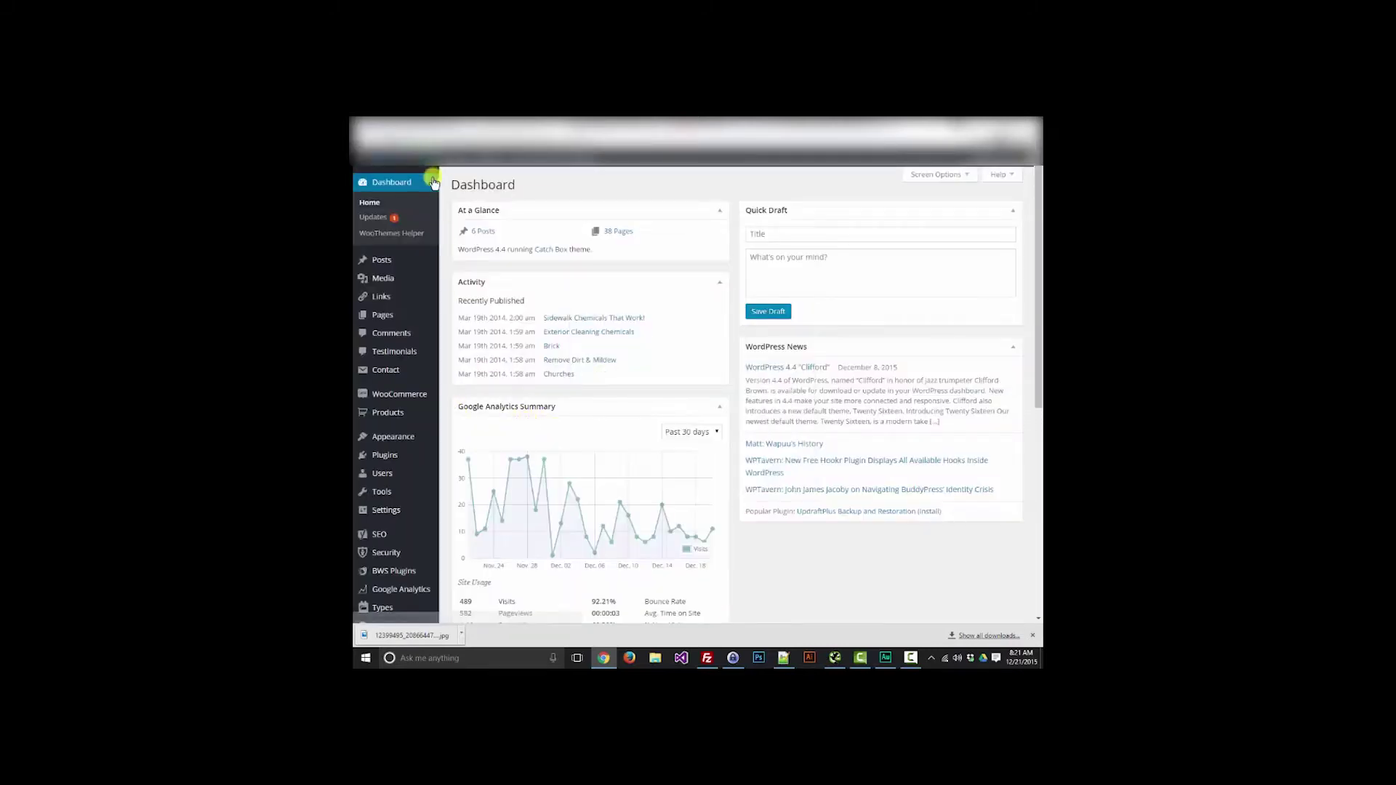
pyautogui.moveTo(393, 355)
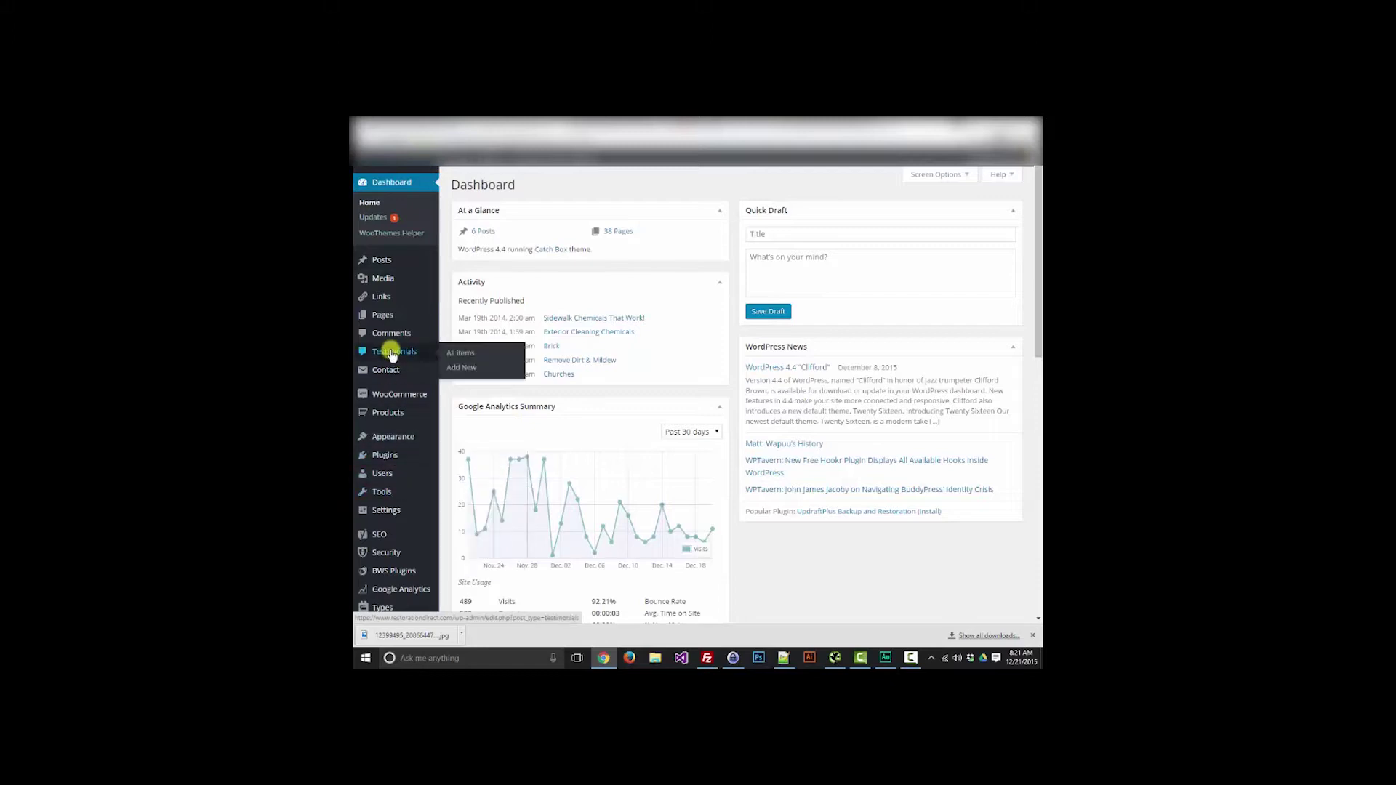
pyautogui.moveTo(407, 457)
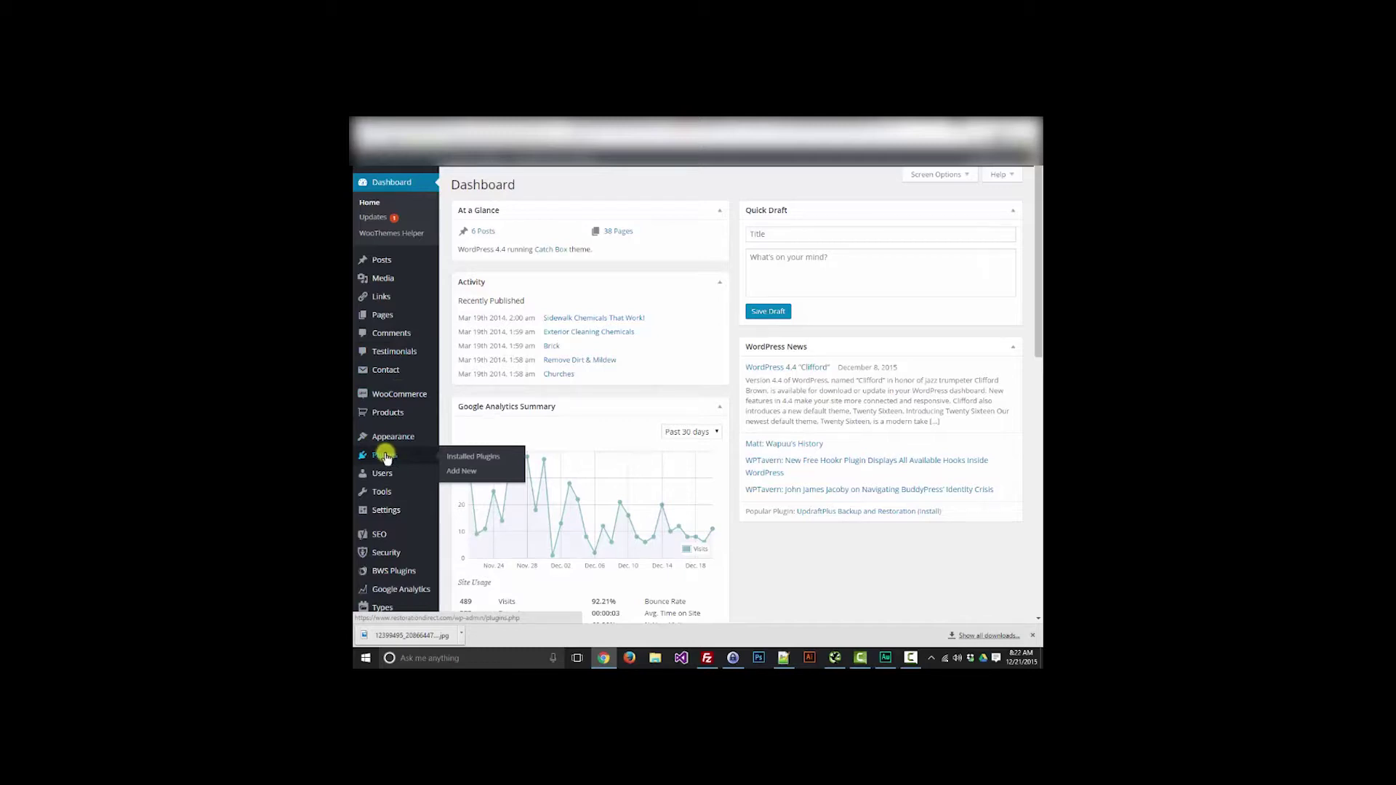
pyautogui.click(461, 471)
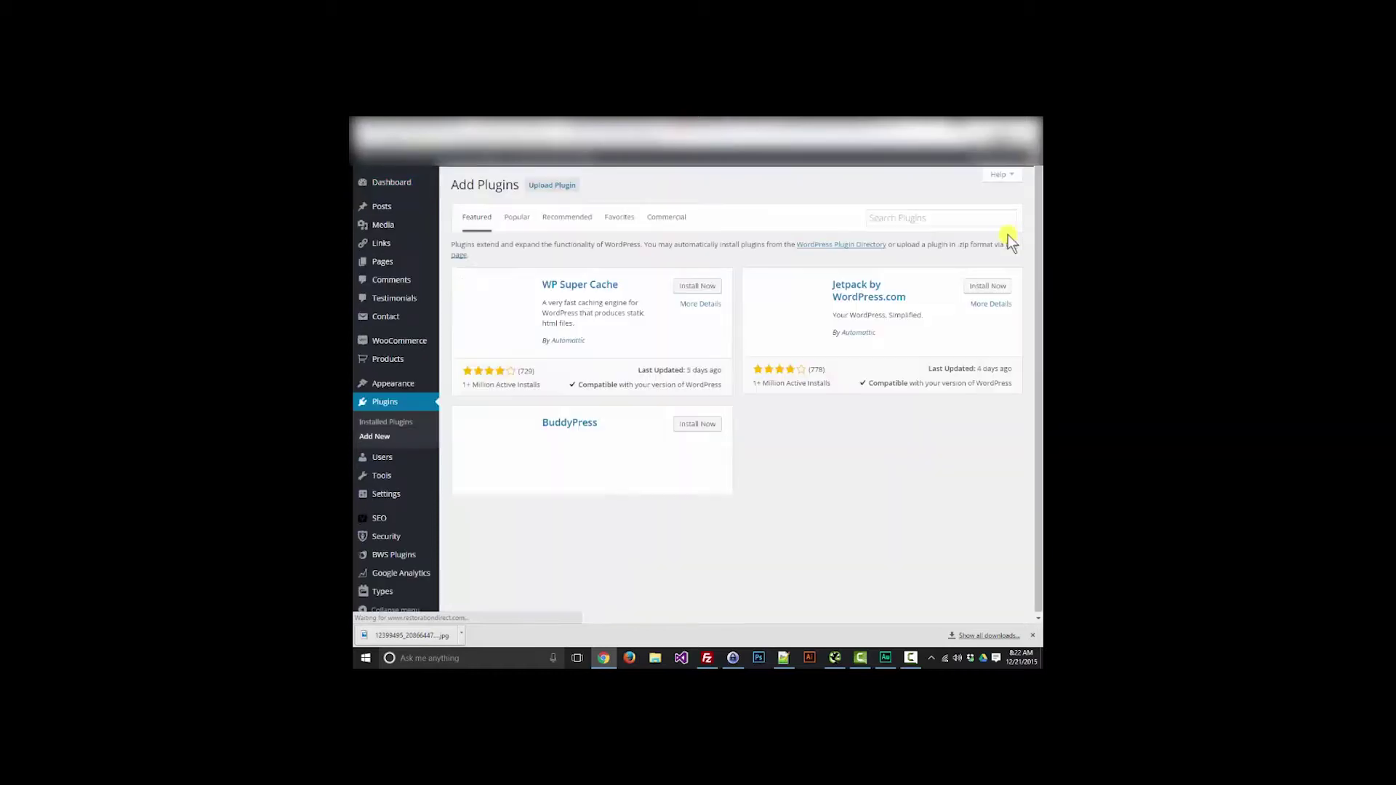
# Step: Search for the Tax Rate Upload plugin, install it and activate it
pyautogui.click(958, 218)
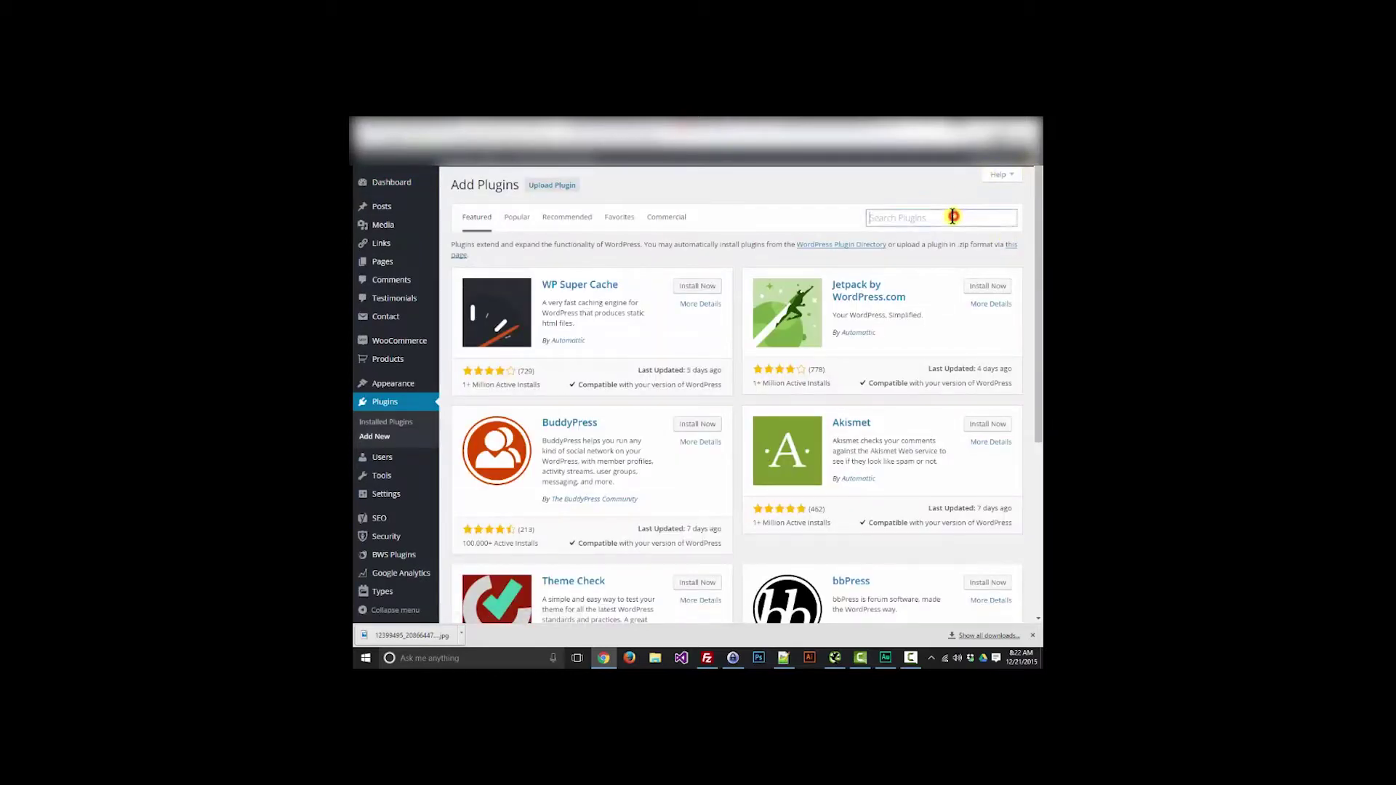
pyautogui.write('Tax Rate Upload')
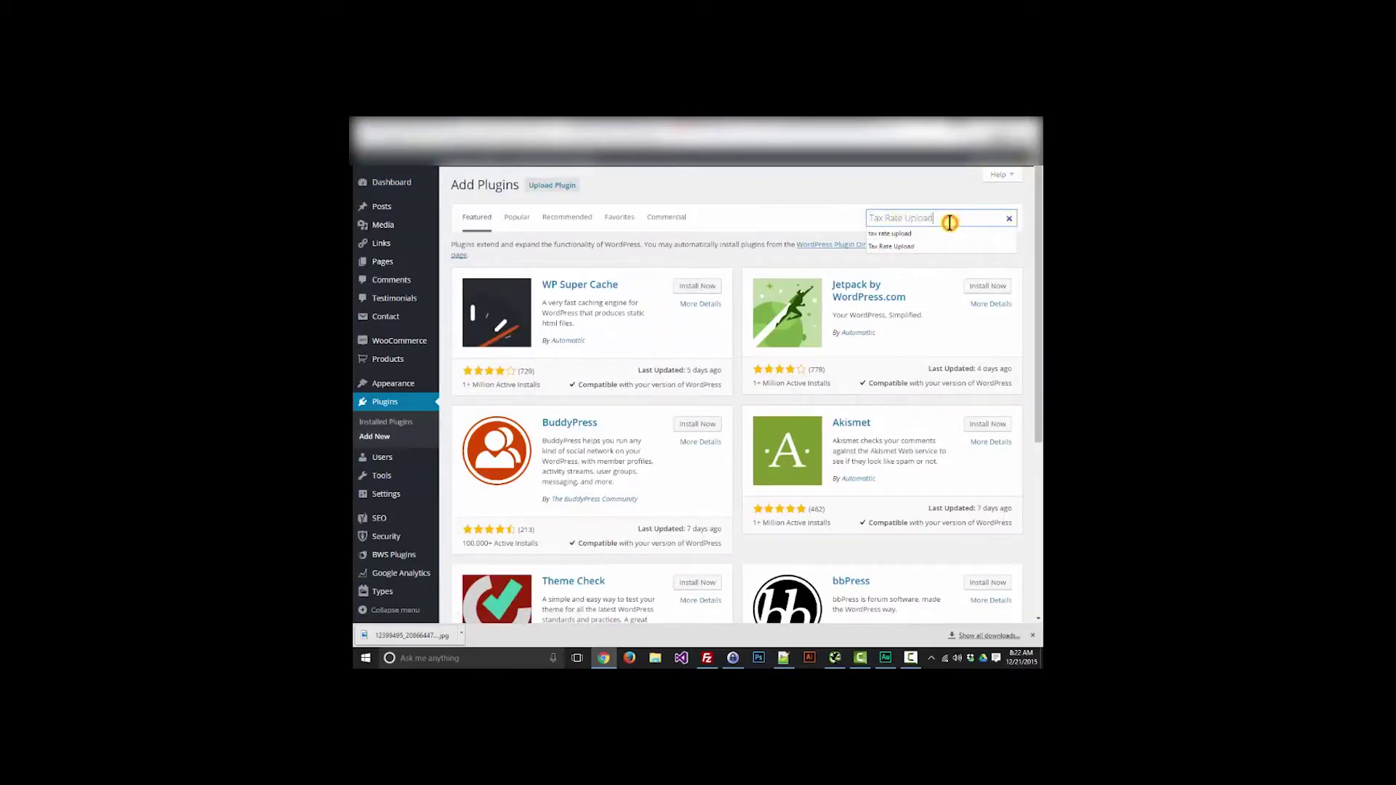
pyautogui.press('Return')
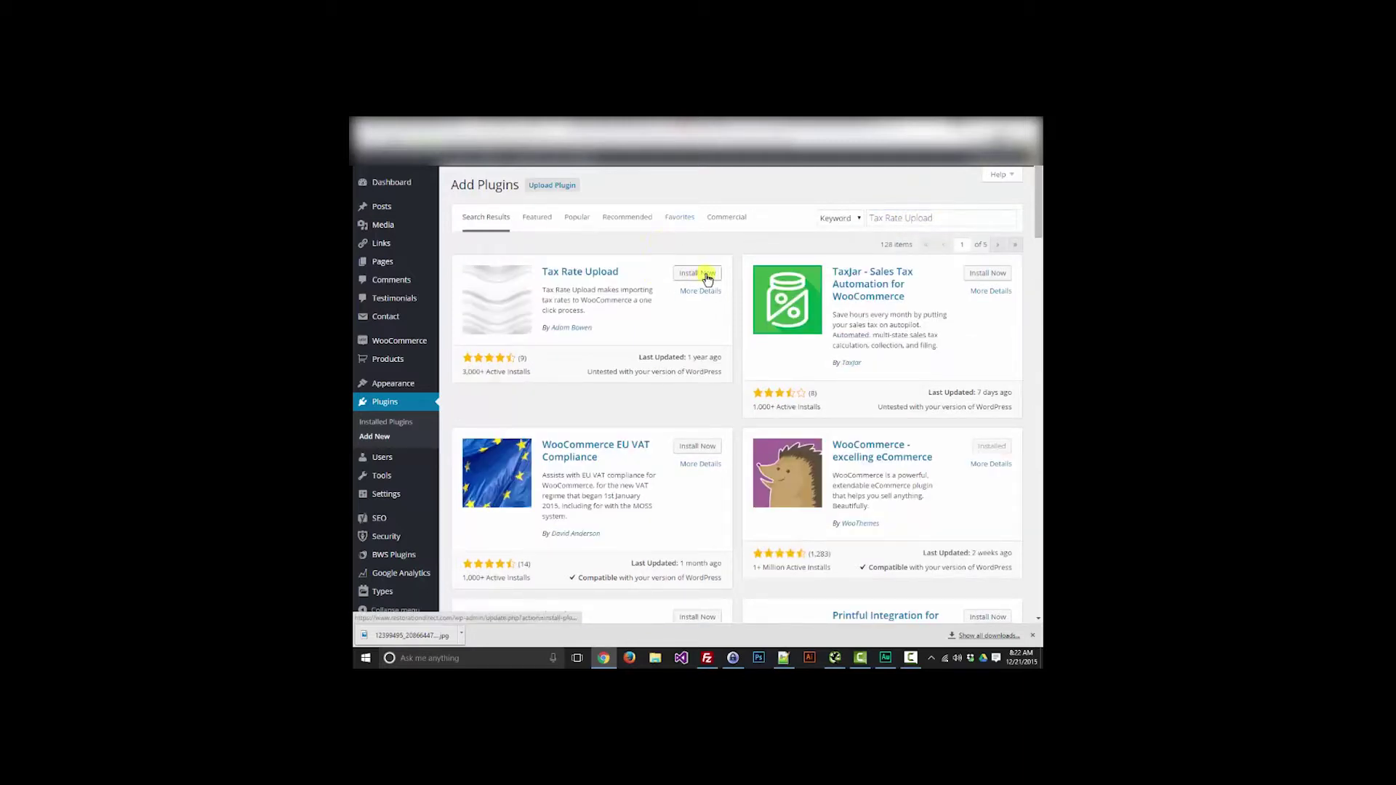
pyautogui.click(707, 278)
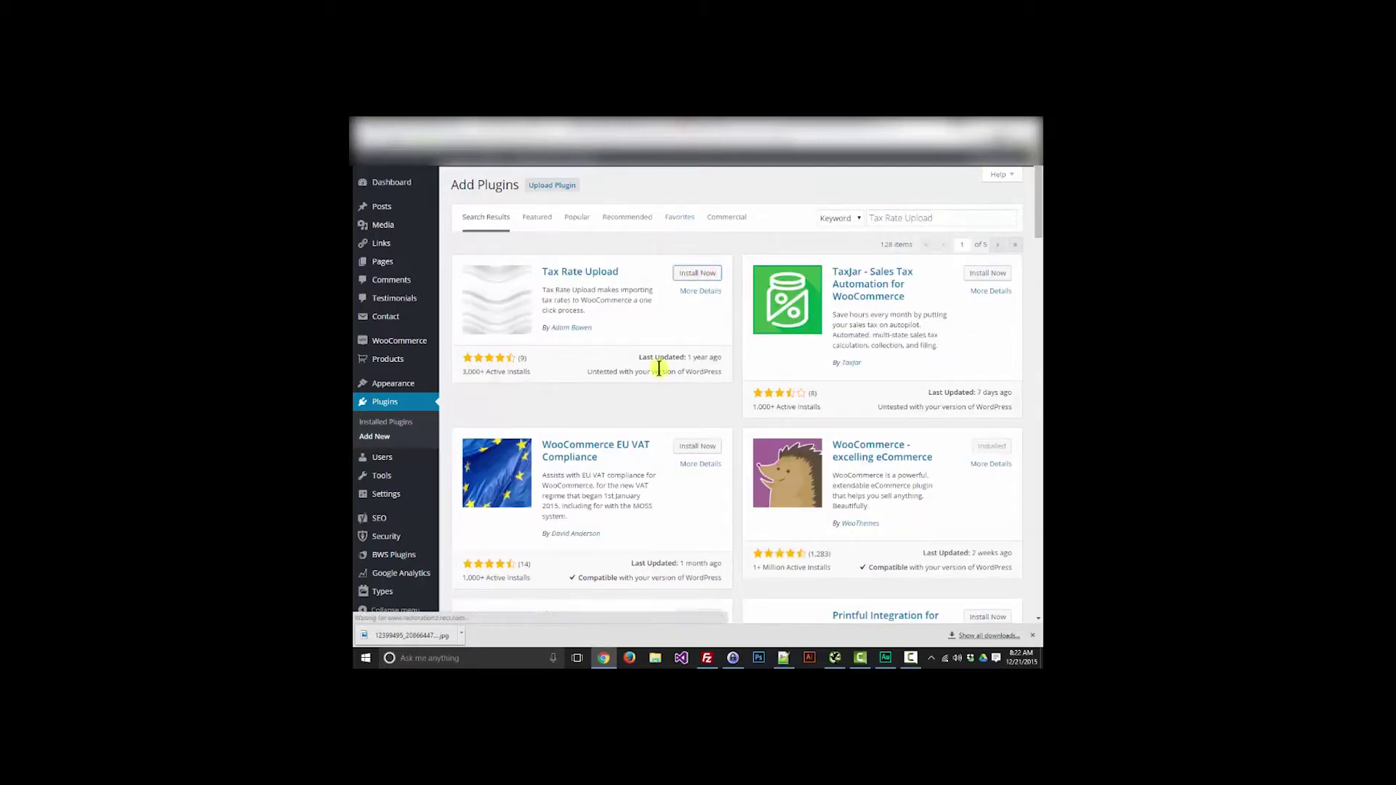
pyautogui.click(492, 277)
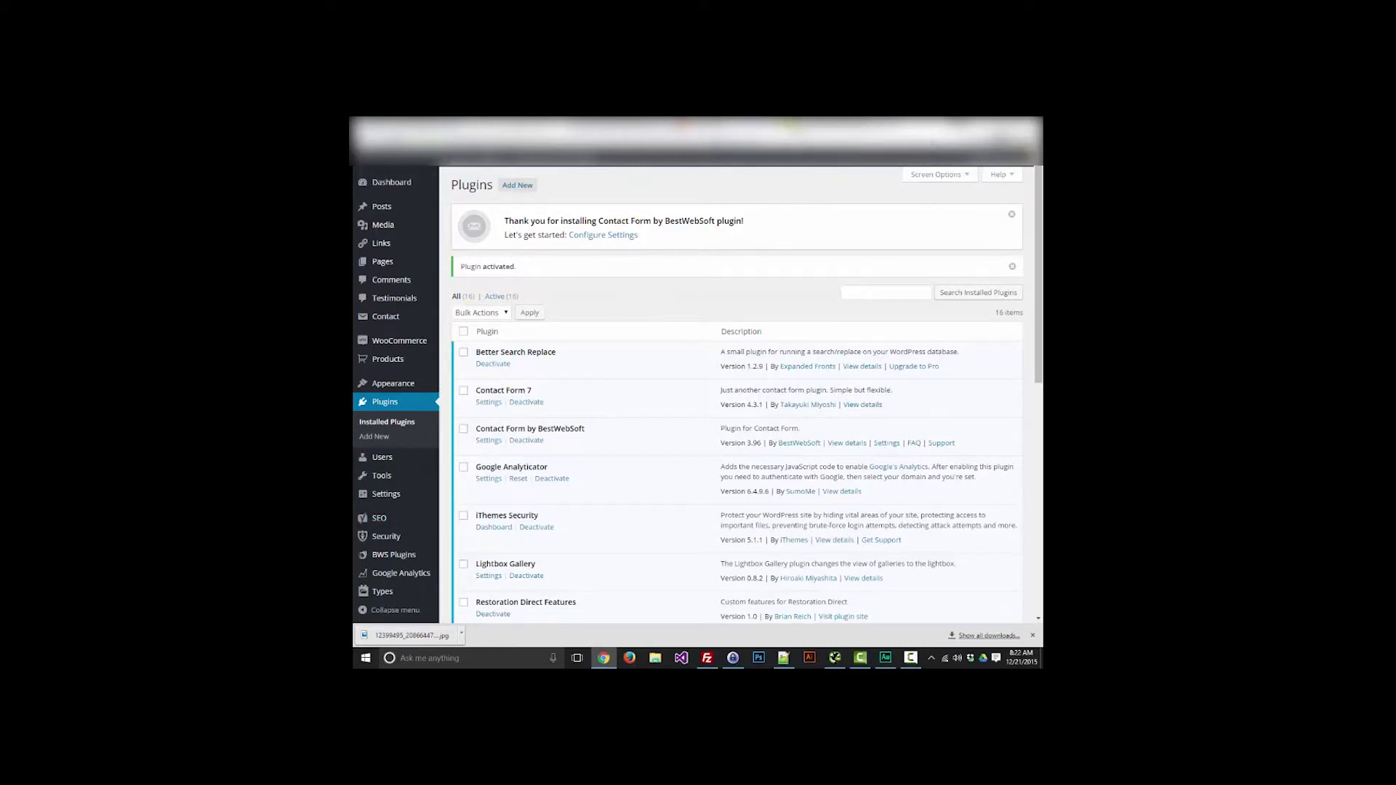
# Step: Switch to taxrates.com and browse its Download Tax Tables list of US states
pyautogui.click(825, 123)
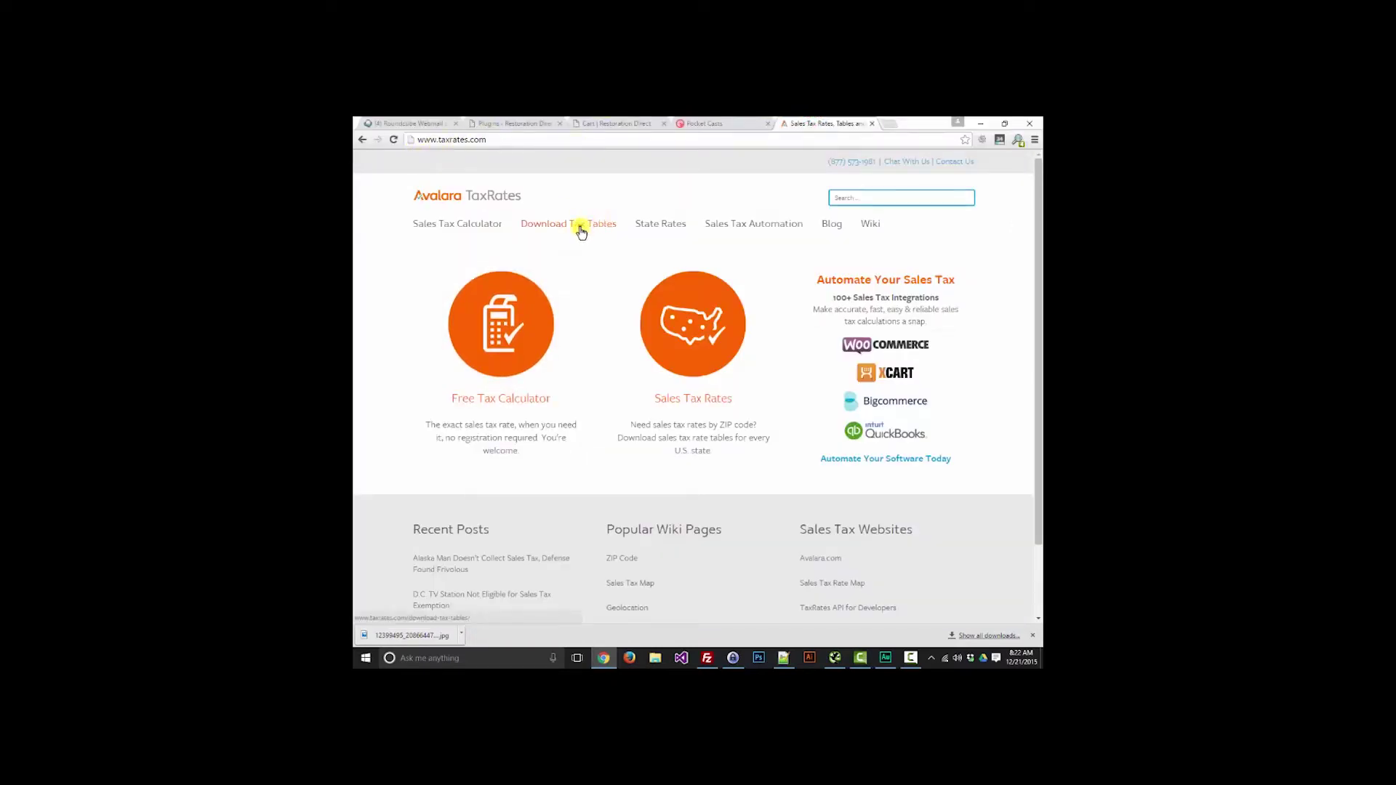
pyautogui.click(581, 227)
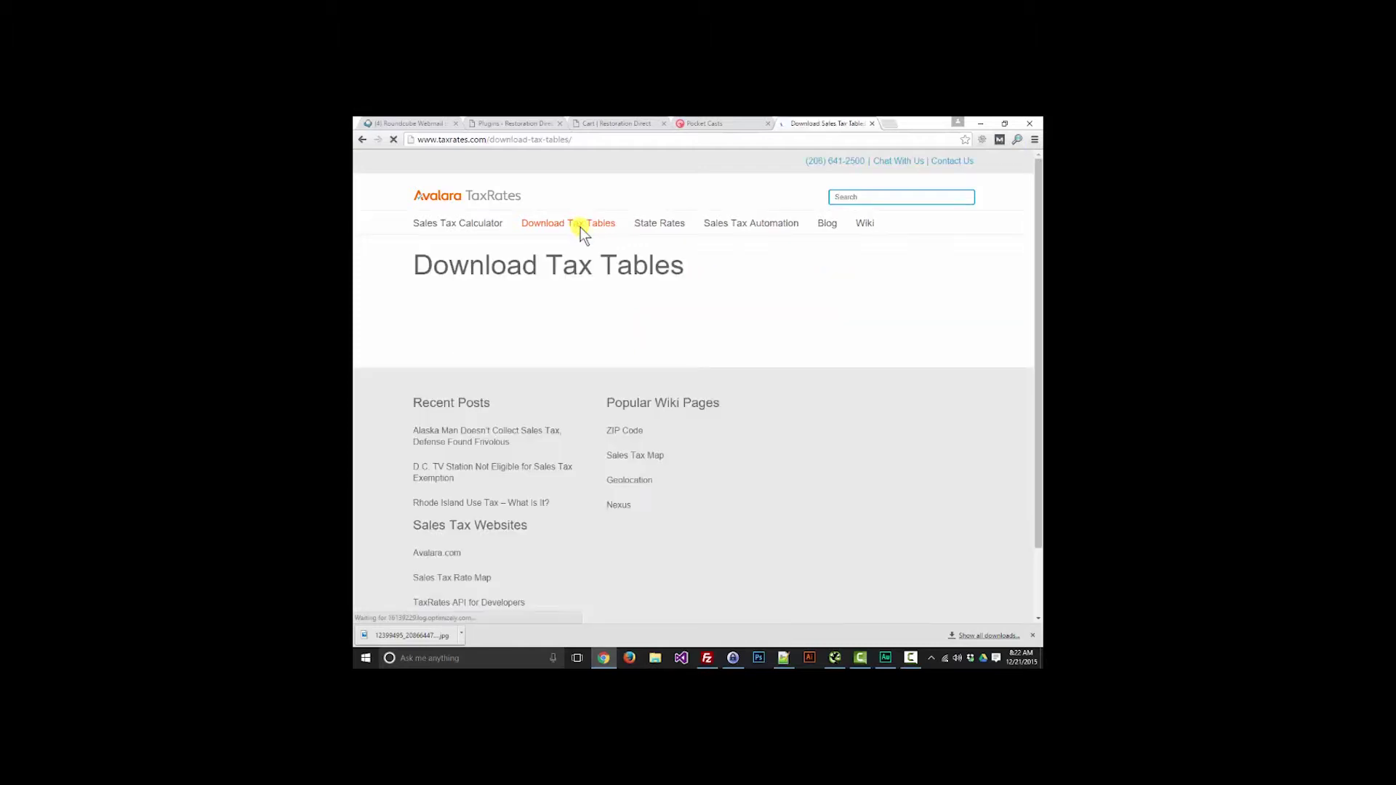
pyautogui.scroll(-3, 527, 382)
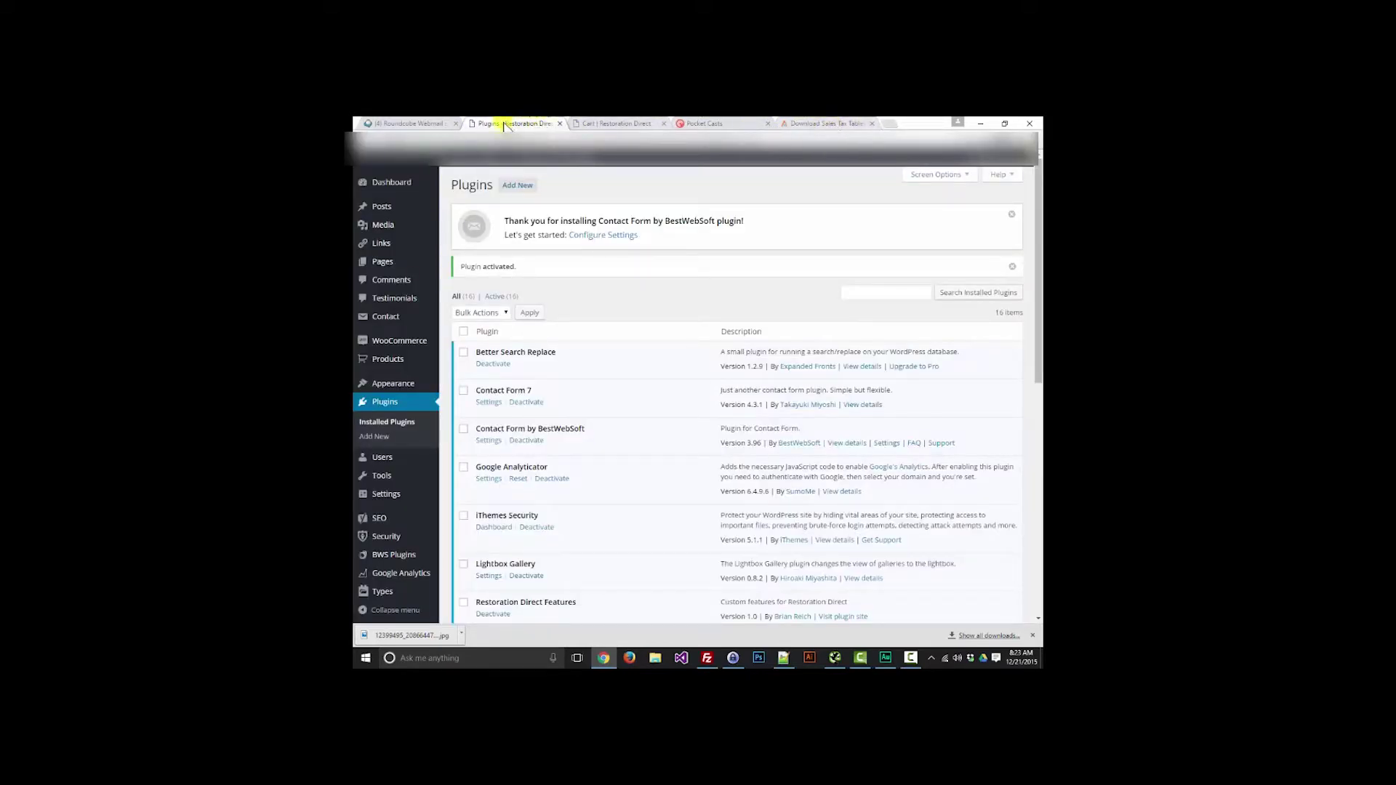
# Step: Open the Settings > Tax Rate Upload page
pyautogui.scroll(-4, 459, 406)
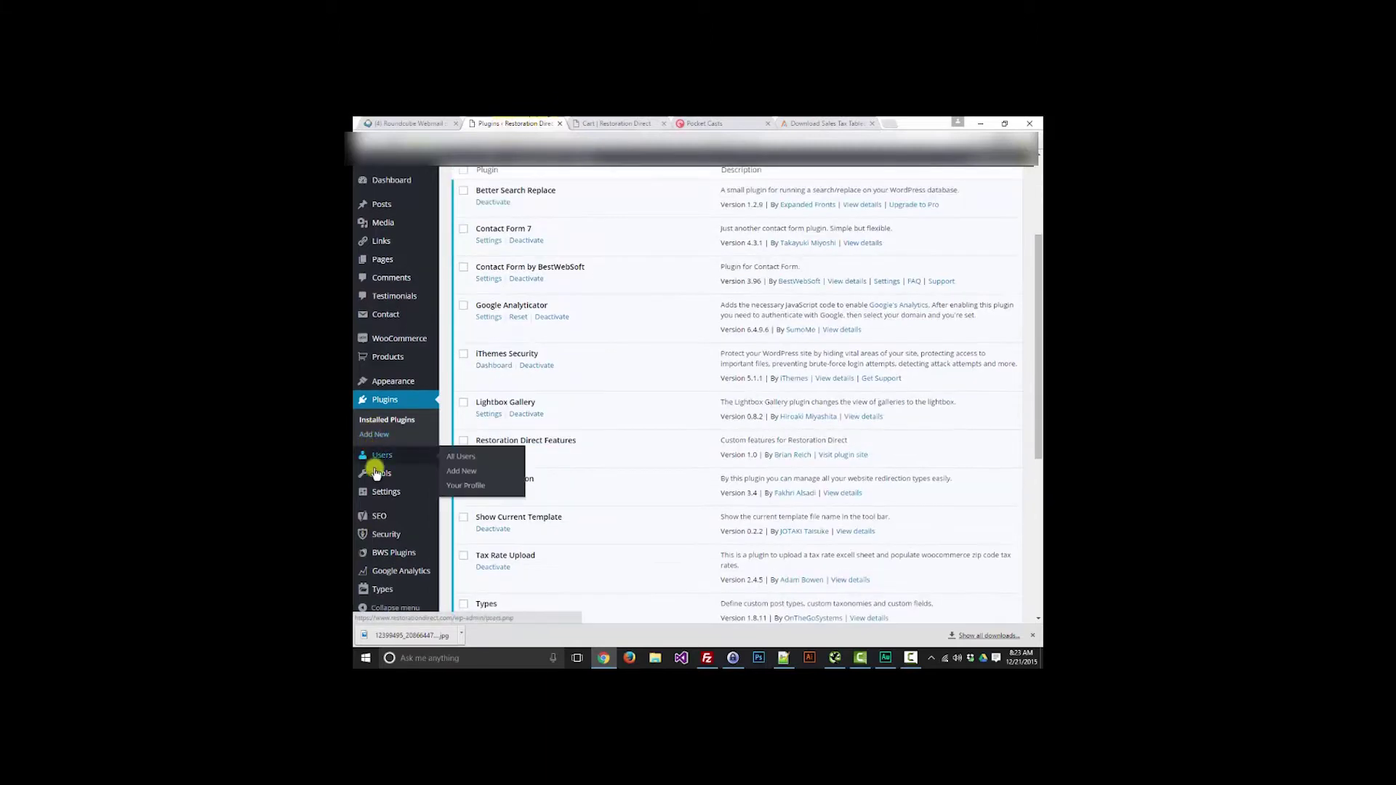
pyautogui.moveTo(387, 542)
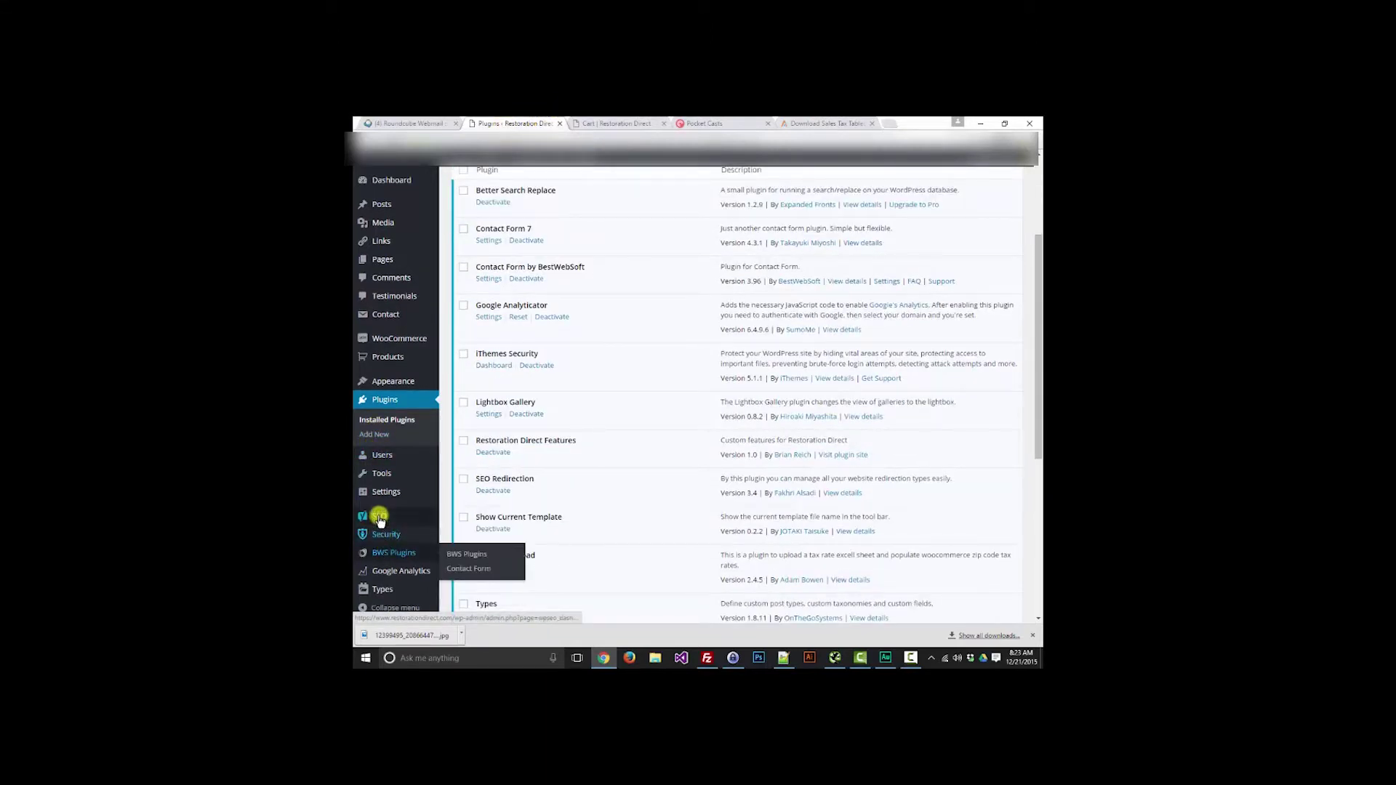
pyautogui.moveTo(377, 499)
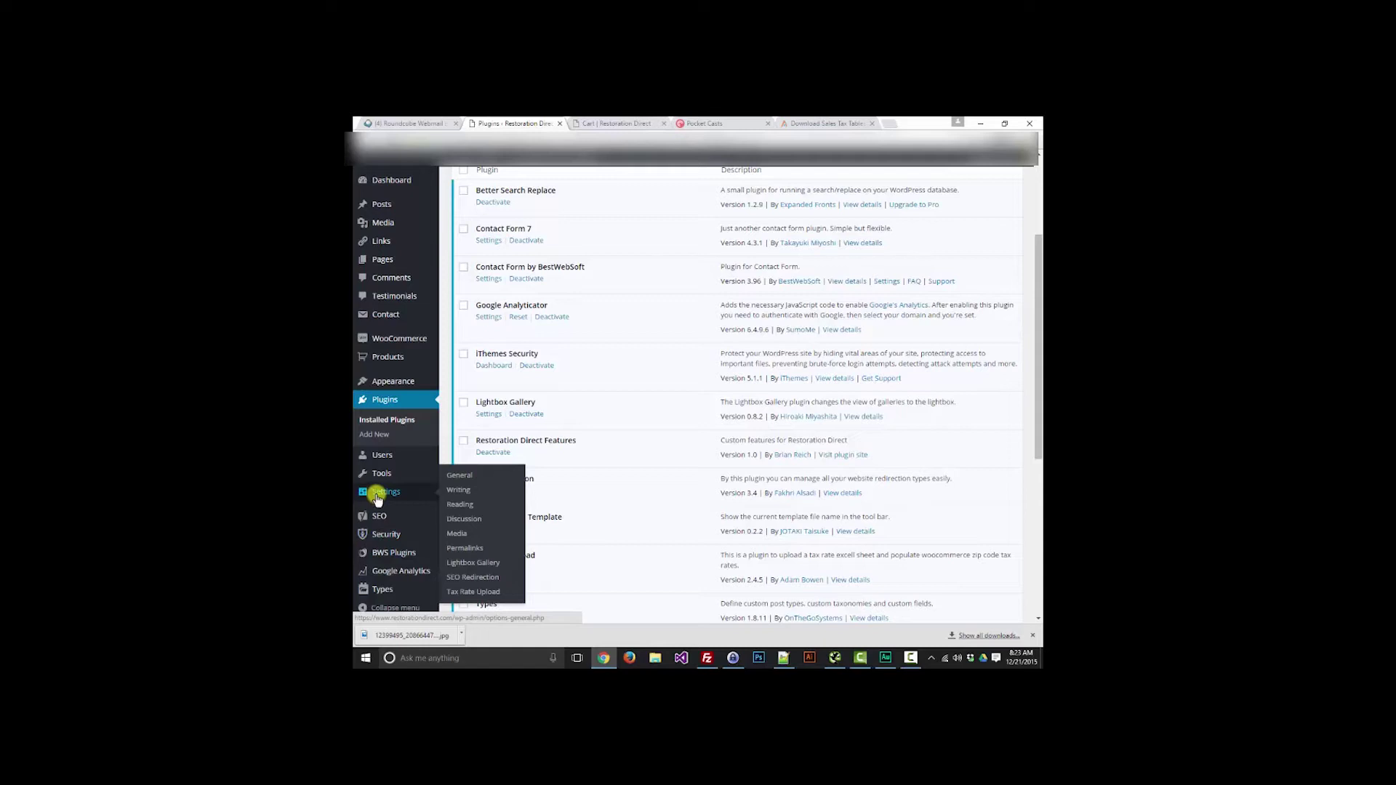
pyautogui.click(474, 592)
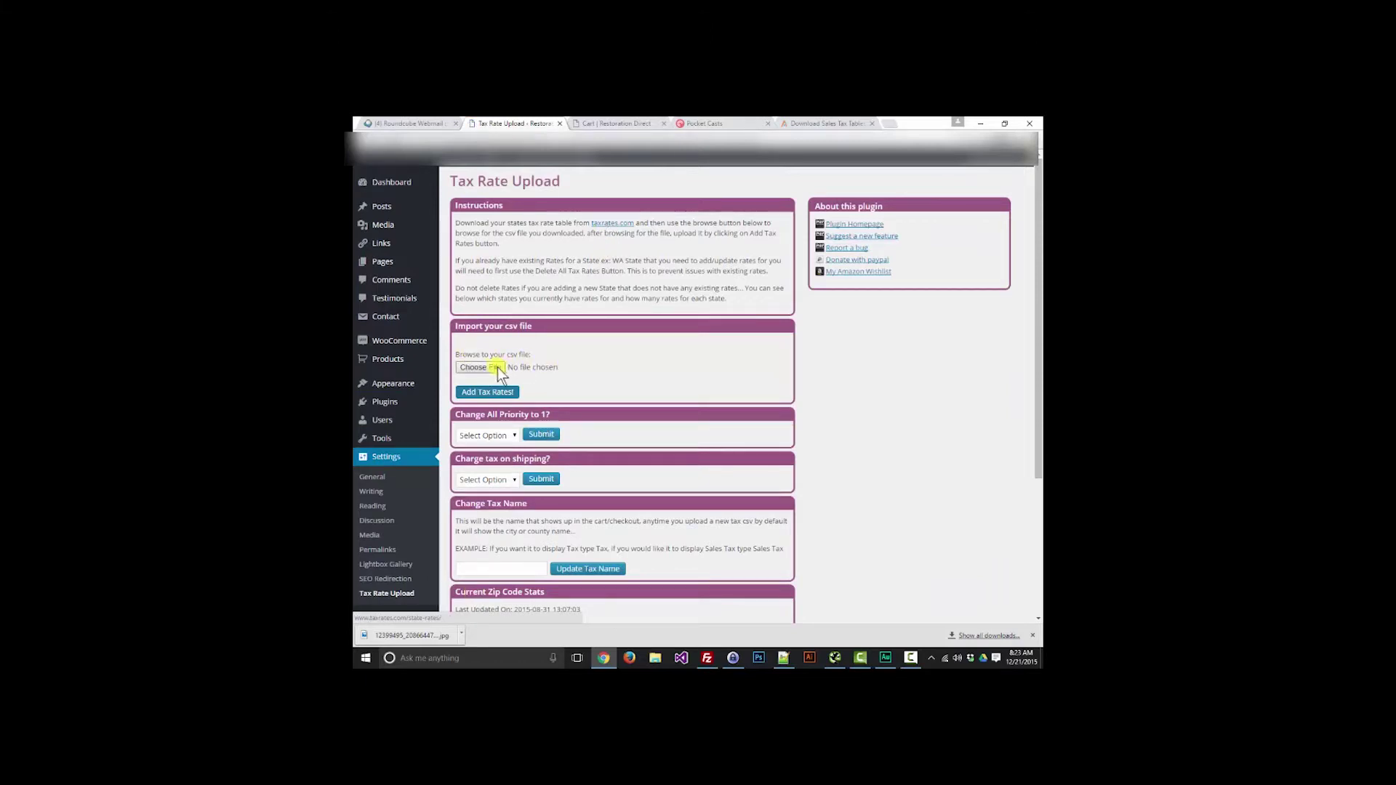
# Step: Close the Download Sales Tax Table tab and two other unrelated browser tabs
pyautogui.click(872, 123)
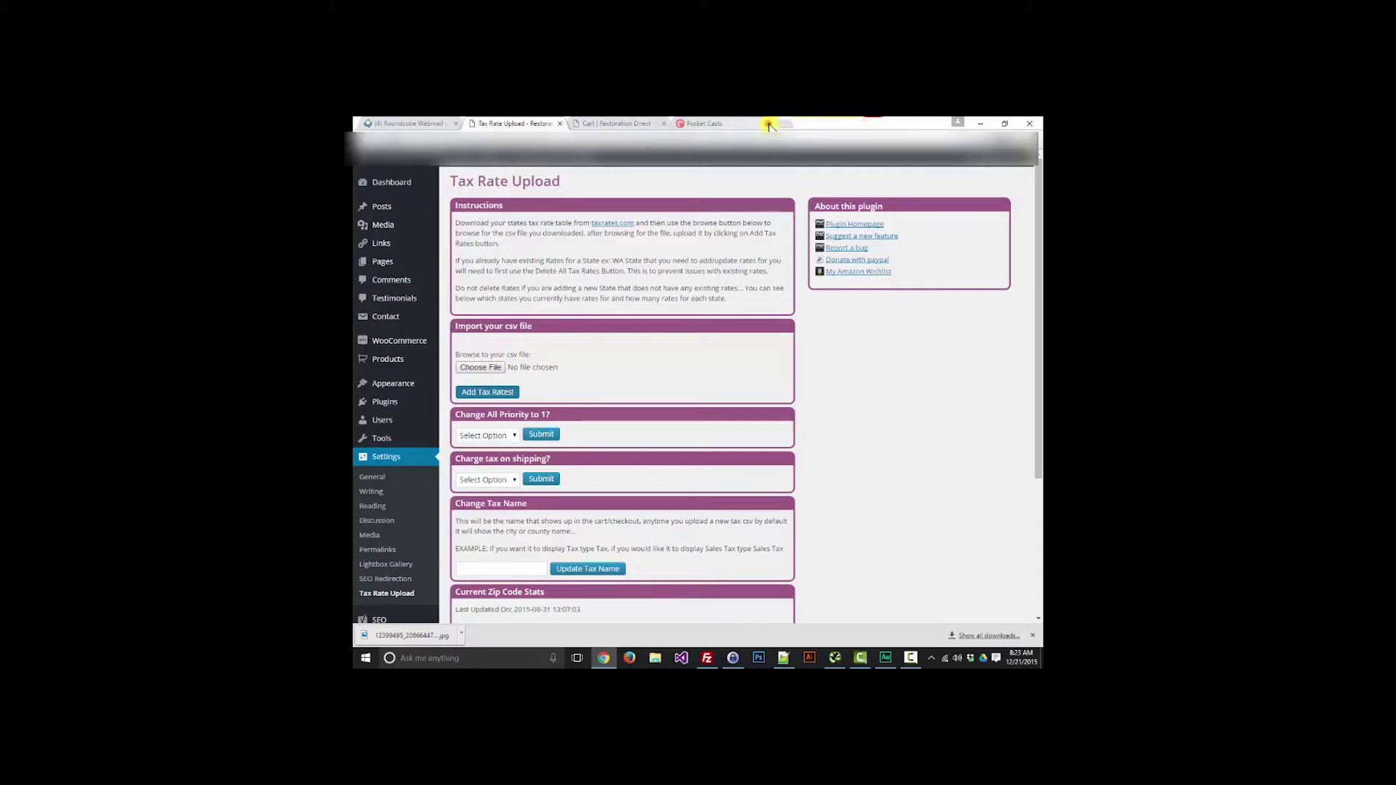
pyautogui.click(766, 124)
pyautogui.click(663, 124)
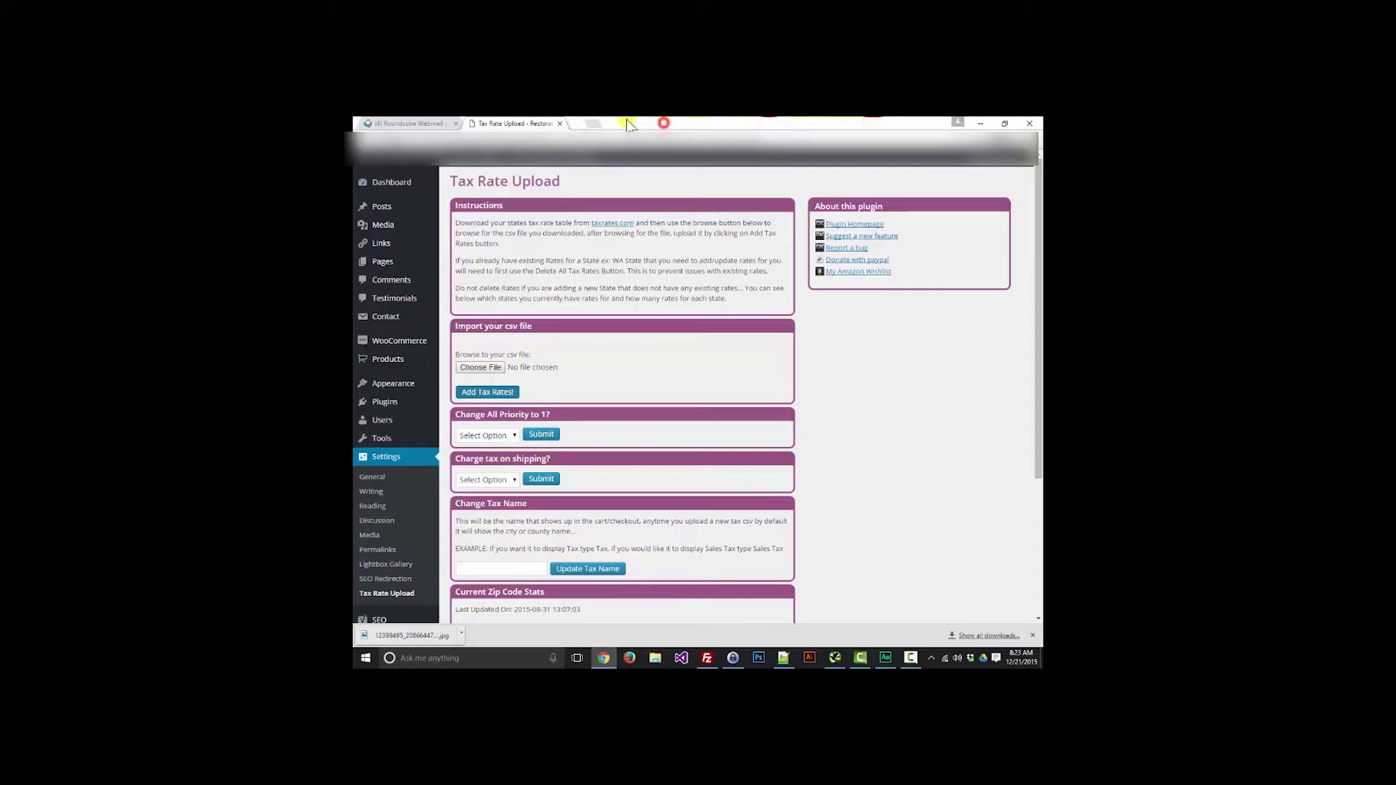
# Step: Open three more copies of the Tax Rate Upload page in new tabs
pyautogui.middleClick(381, 592)
pyautogui.middleClick(382, 592)
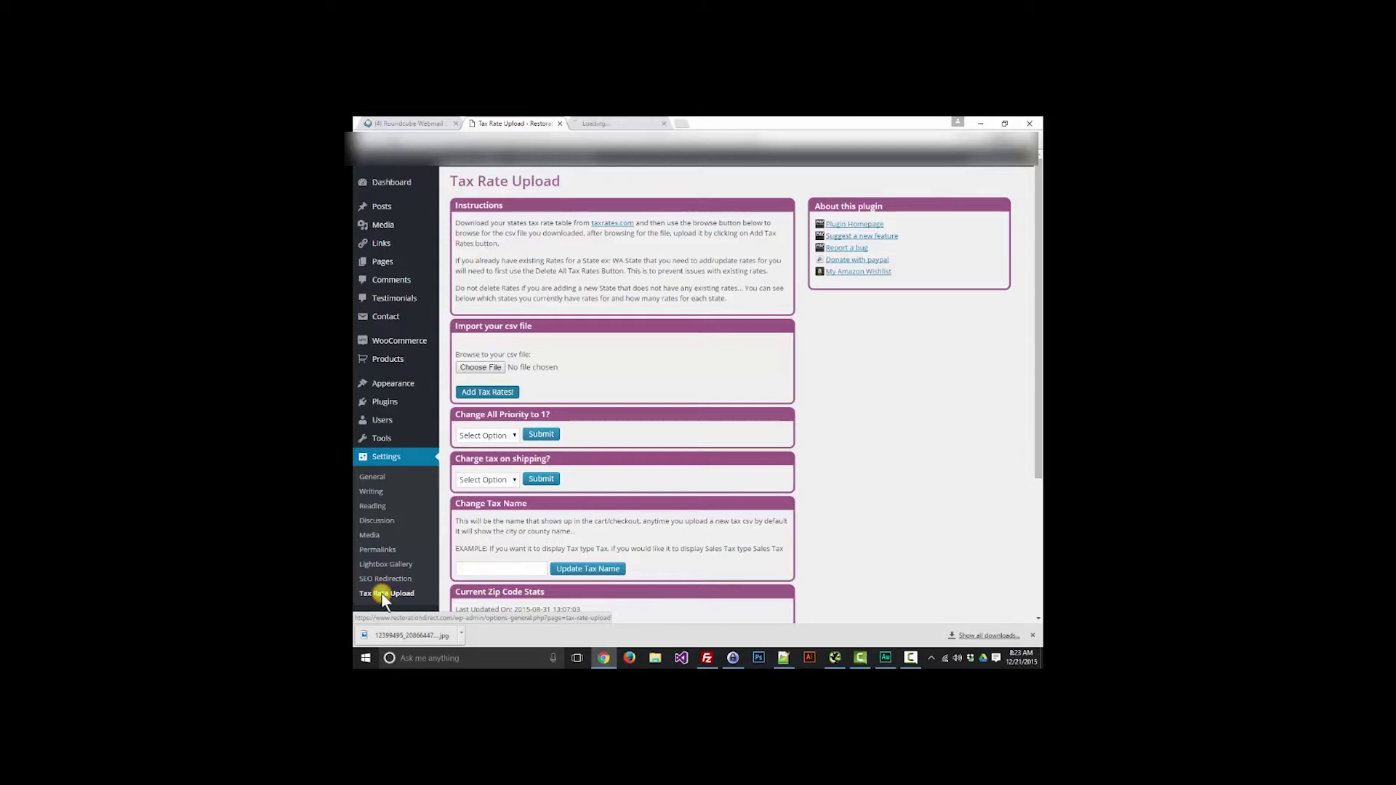
pyautogui.middleClick(381, 593)
pyautogui.middleClick(382, 593)
pyautogui.middleClick(382, 594)
pyautogui.middleClick(383, 595)
pyautogui.middleClick(383, 595)
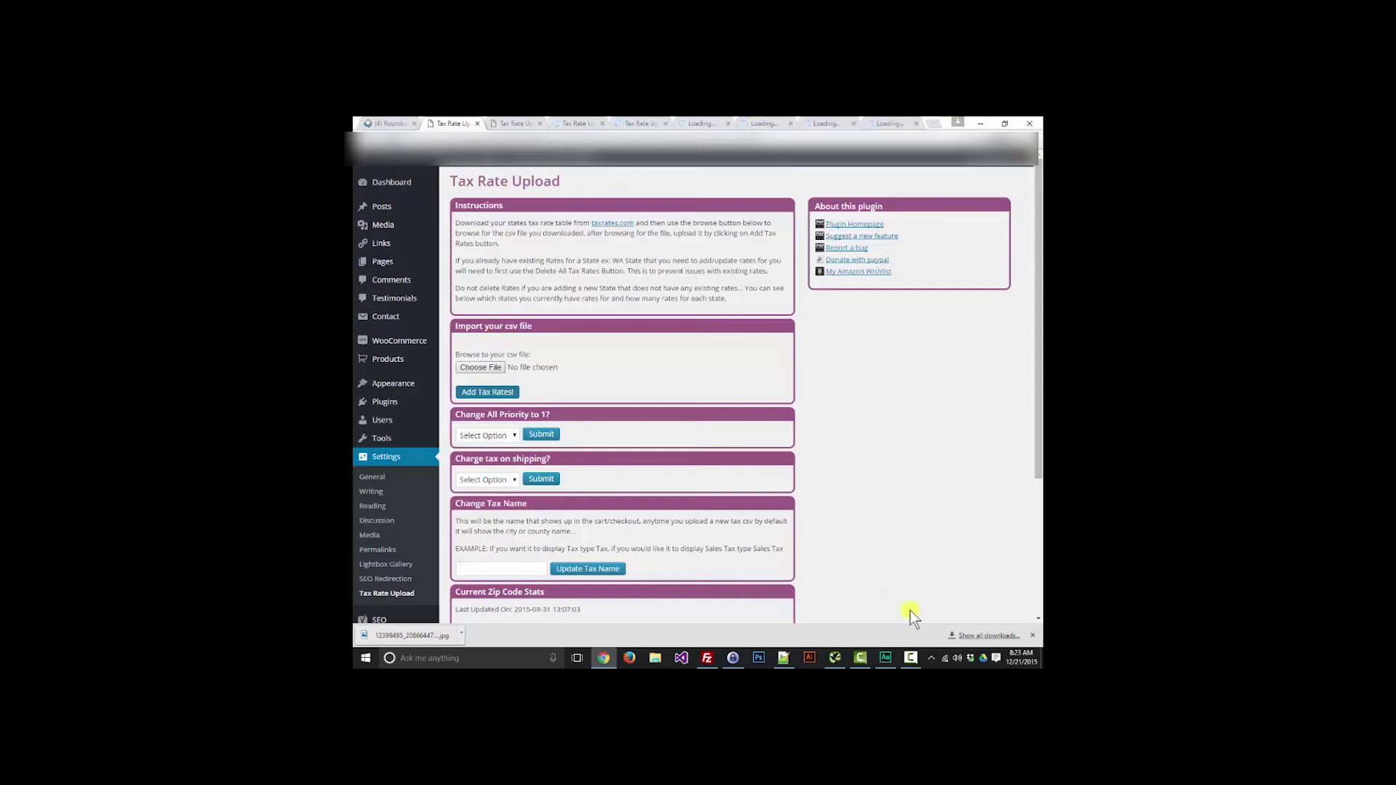
# Step: Open File Explorer, find the TAXRATES_ZIP5 CSV files in Downloads, then close it
pyautogui.click(655, 659)
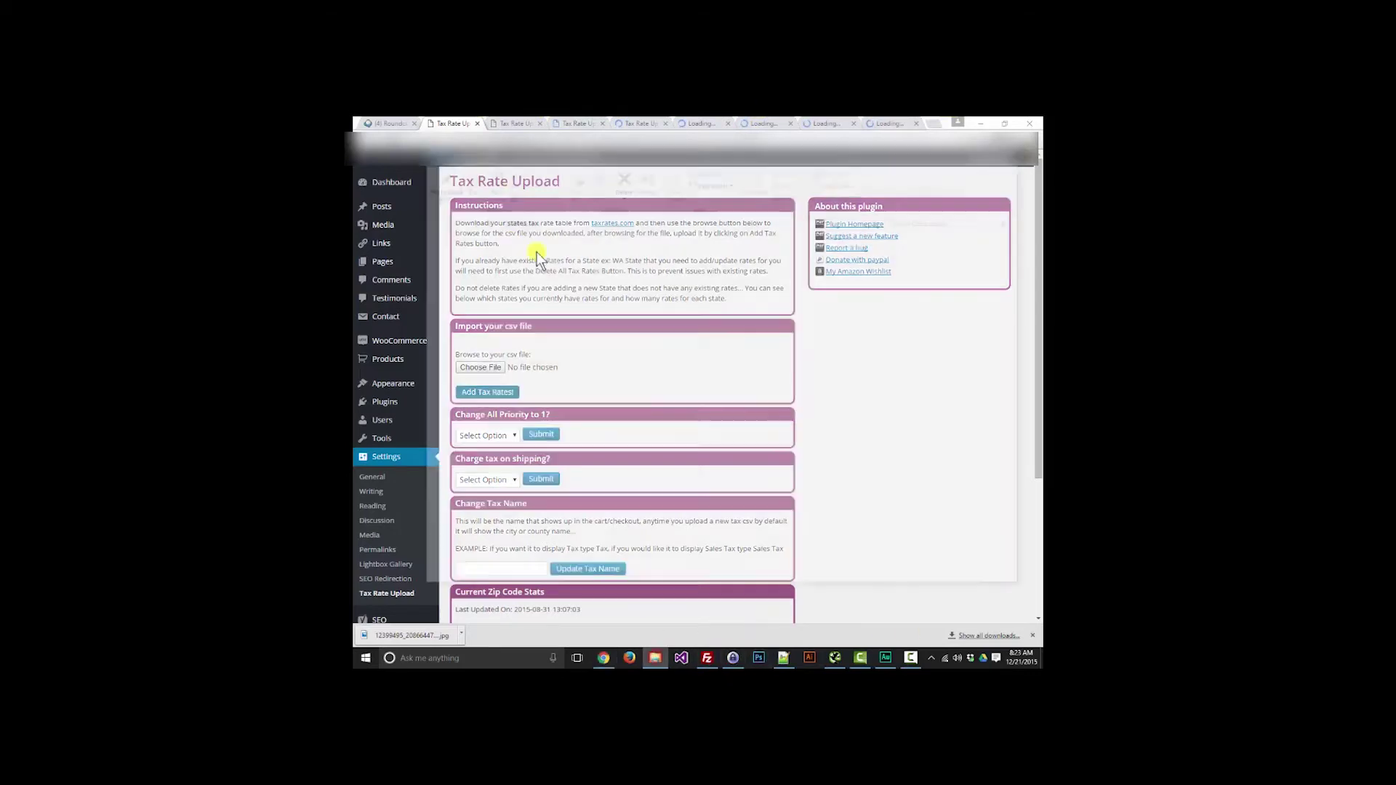
pyautogui.moveTo(579, 146); pyautogui.dragTo(747, 186)
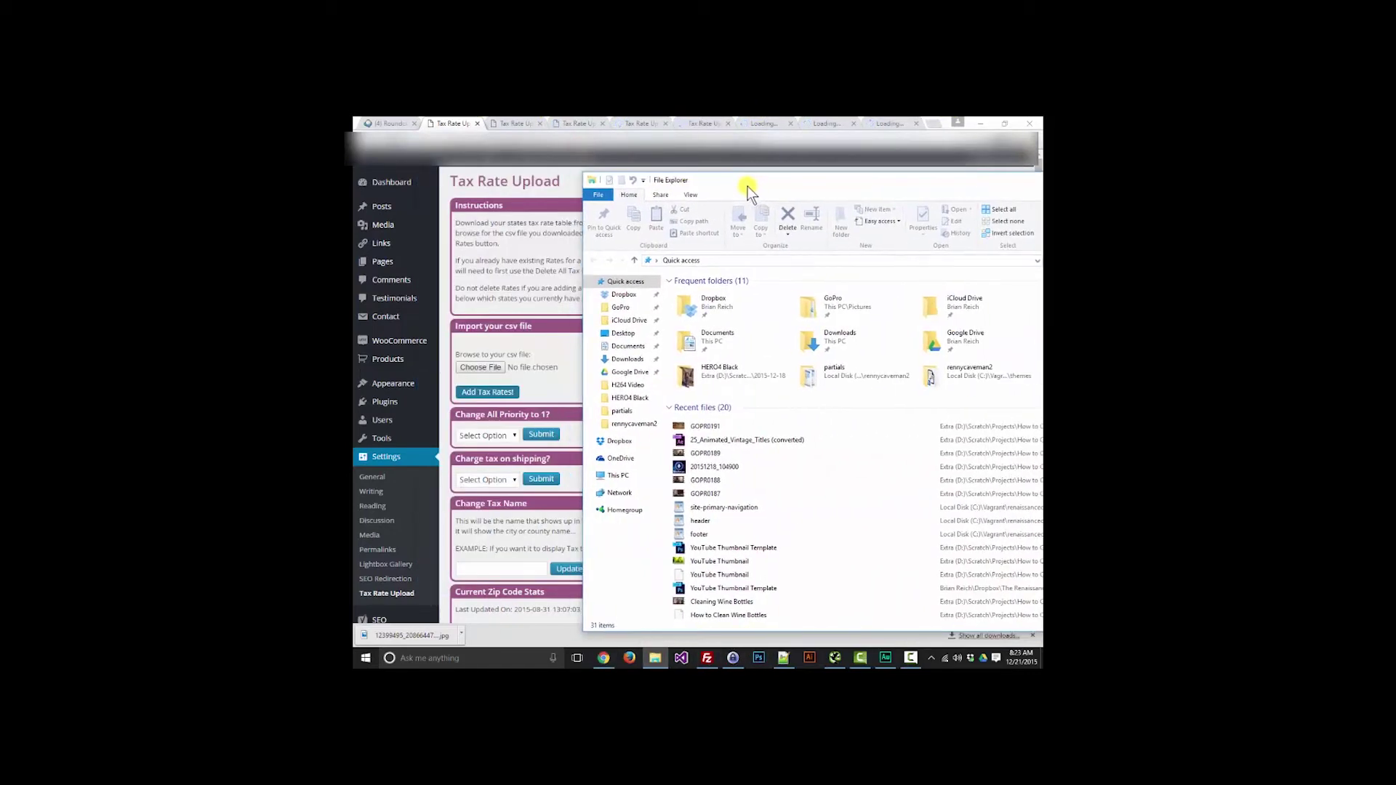
pyautogui.moveTo(584, 379); pyautogui.dragTo(742, 378)
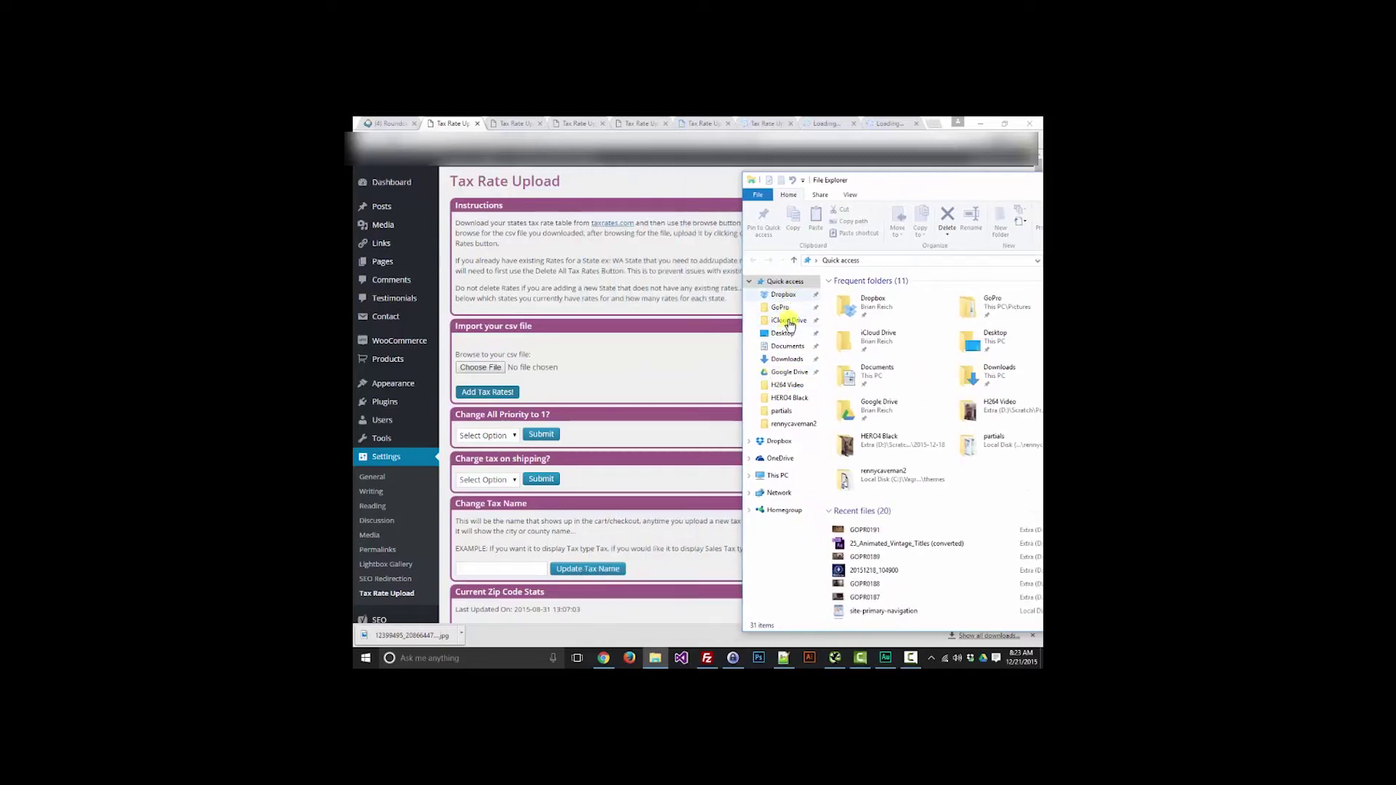
pyautogui.click(791, 296)
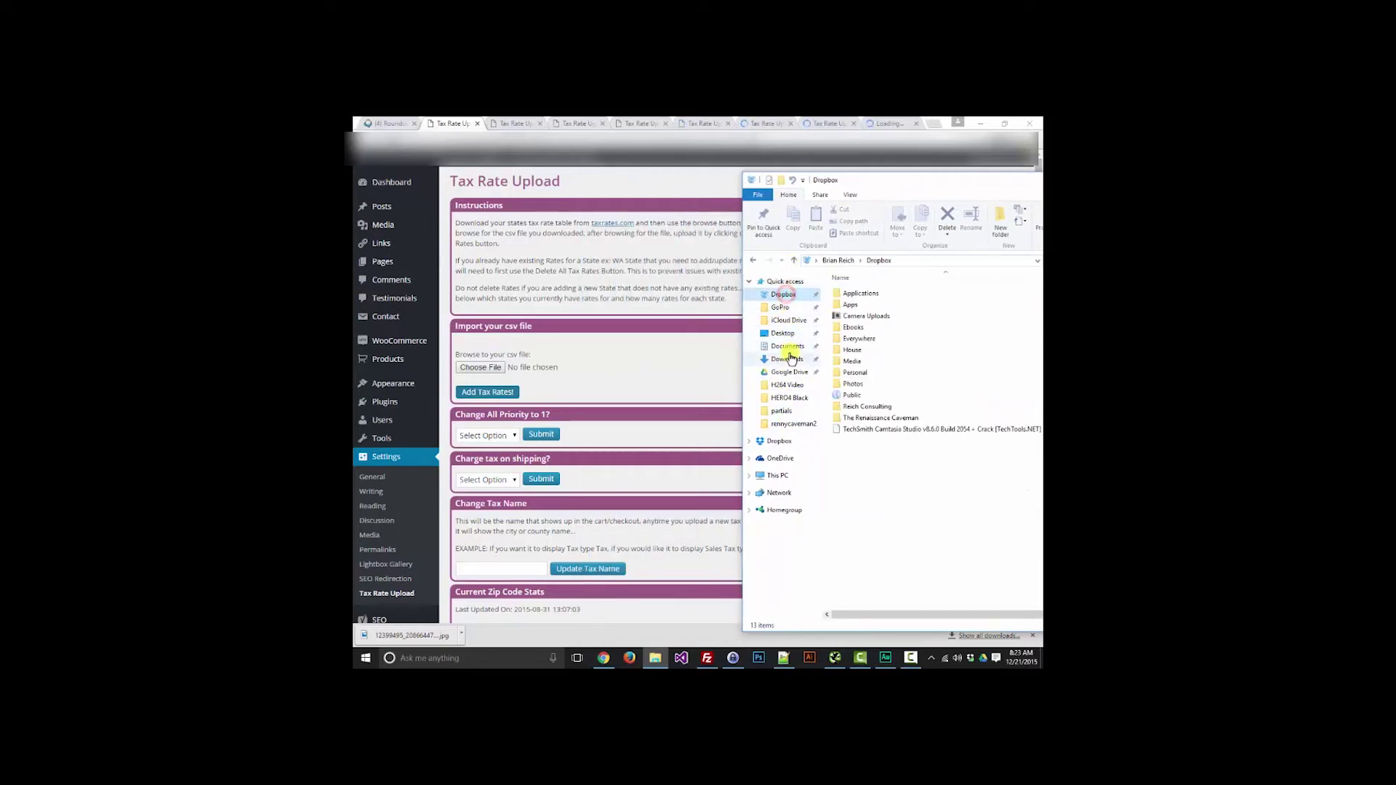
pyautogui.click(786, 347)
pyautogui.click(787, 362)
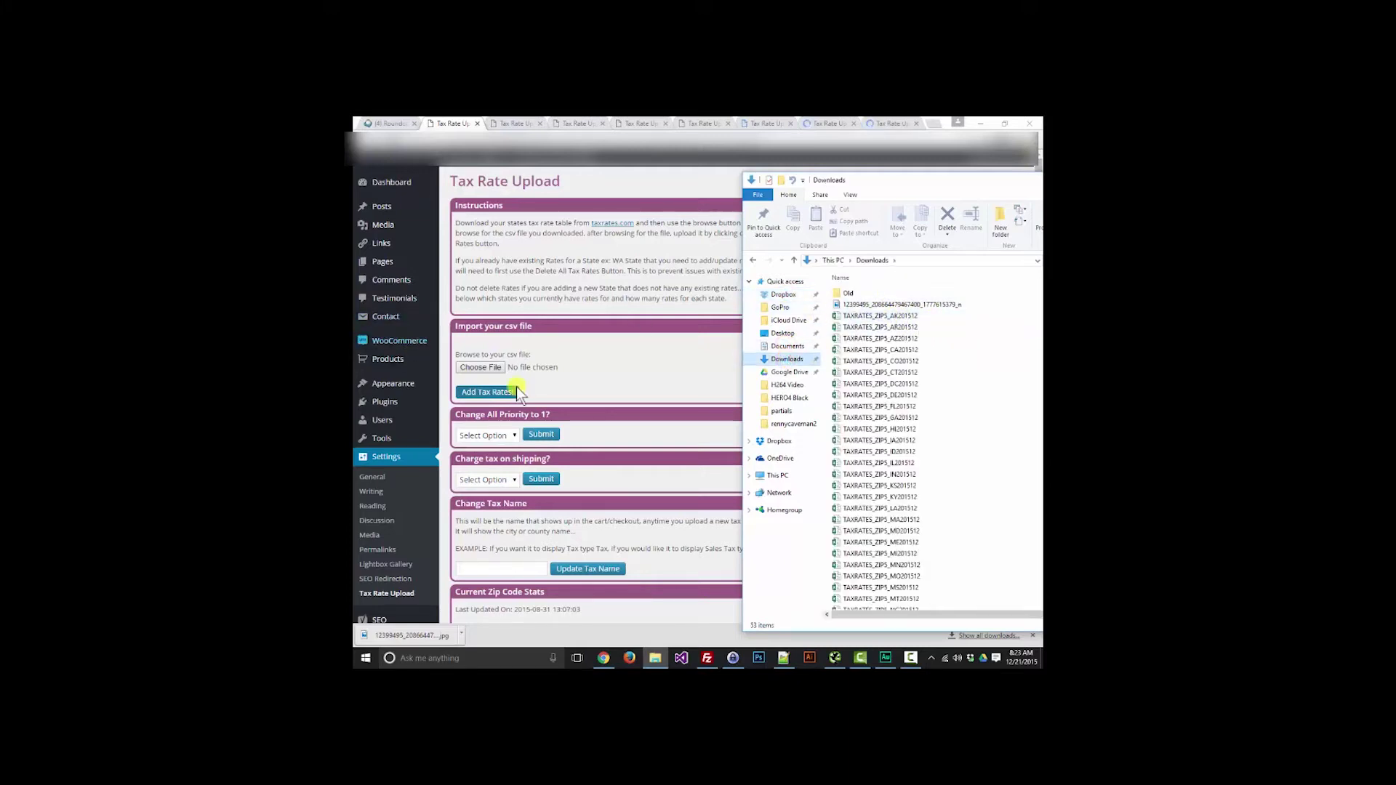
pyautogui.click(936, 261)
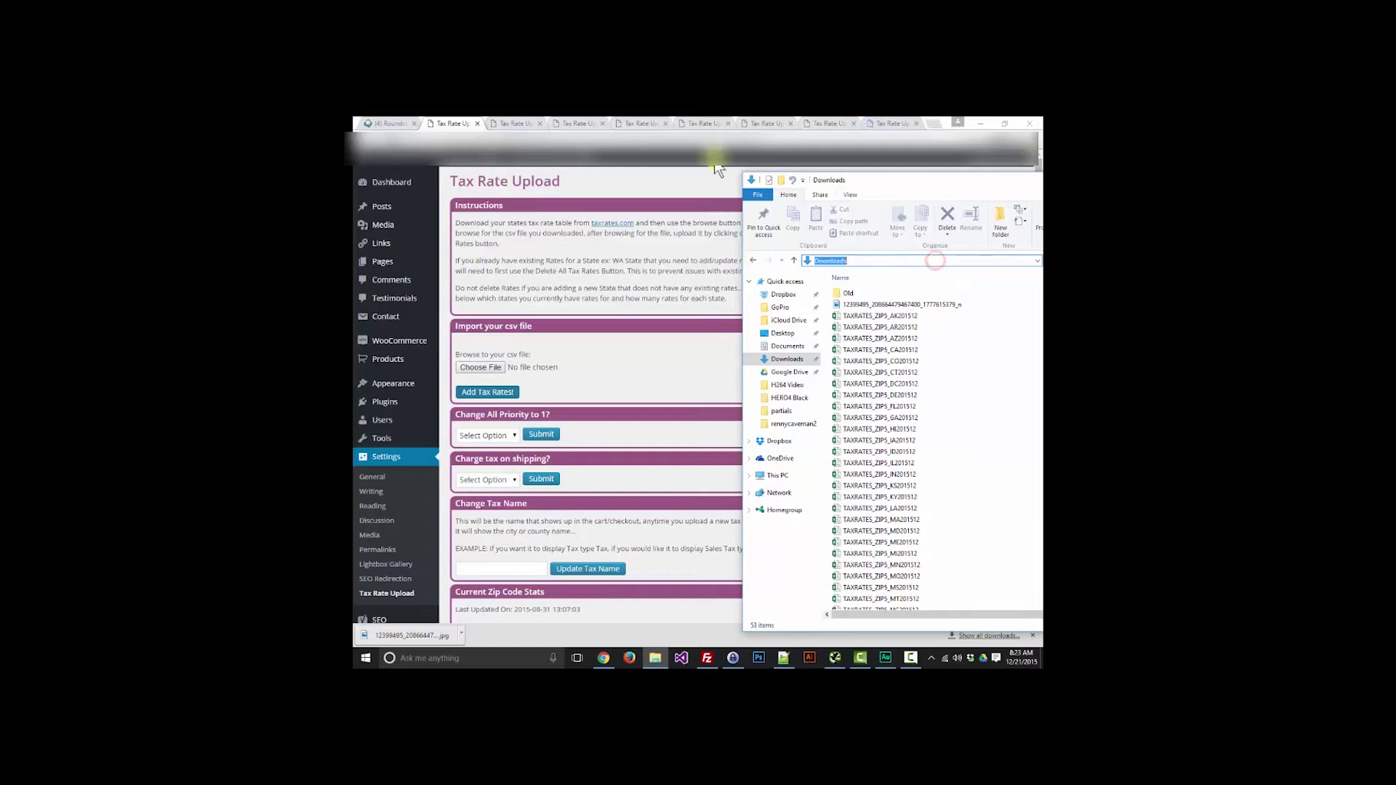
pyautogui.doubleClick(750, 179)
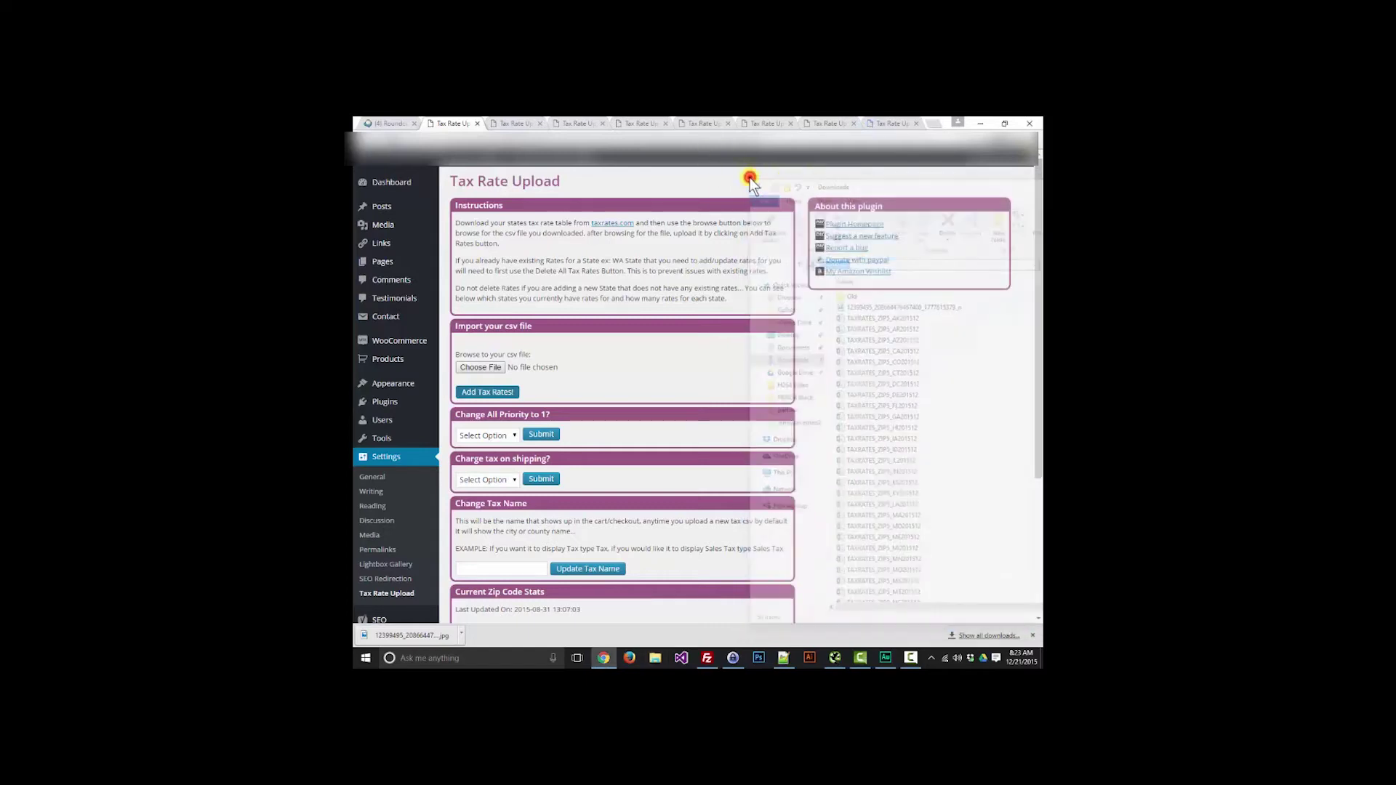
# Step: Upload the AK tax-rate CSV and a second state's CSV in the first two tabs
pyautogui.click(481, 367)
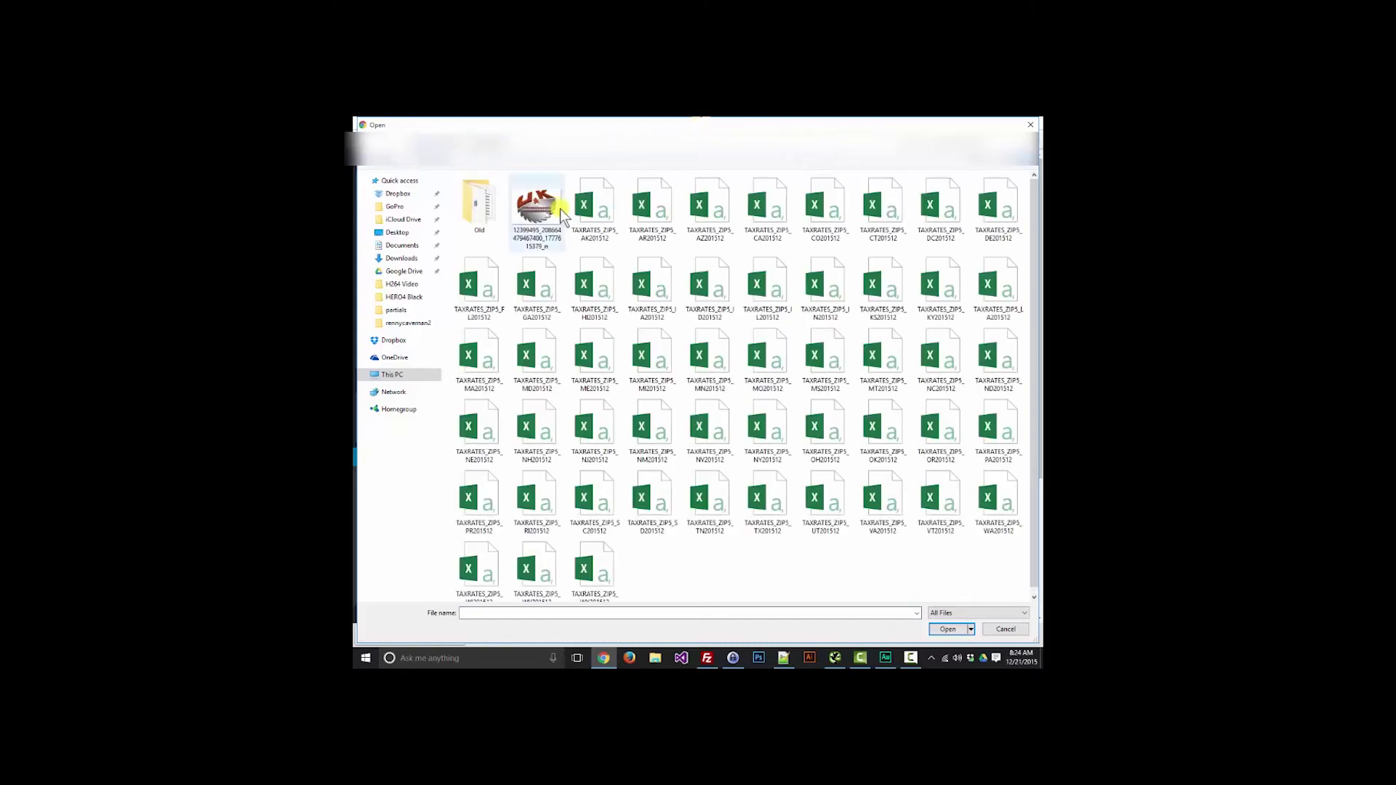
pyautogui.doubleClick(582, 208)
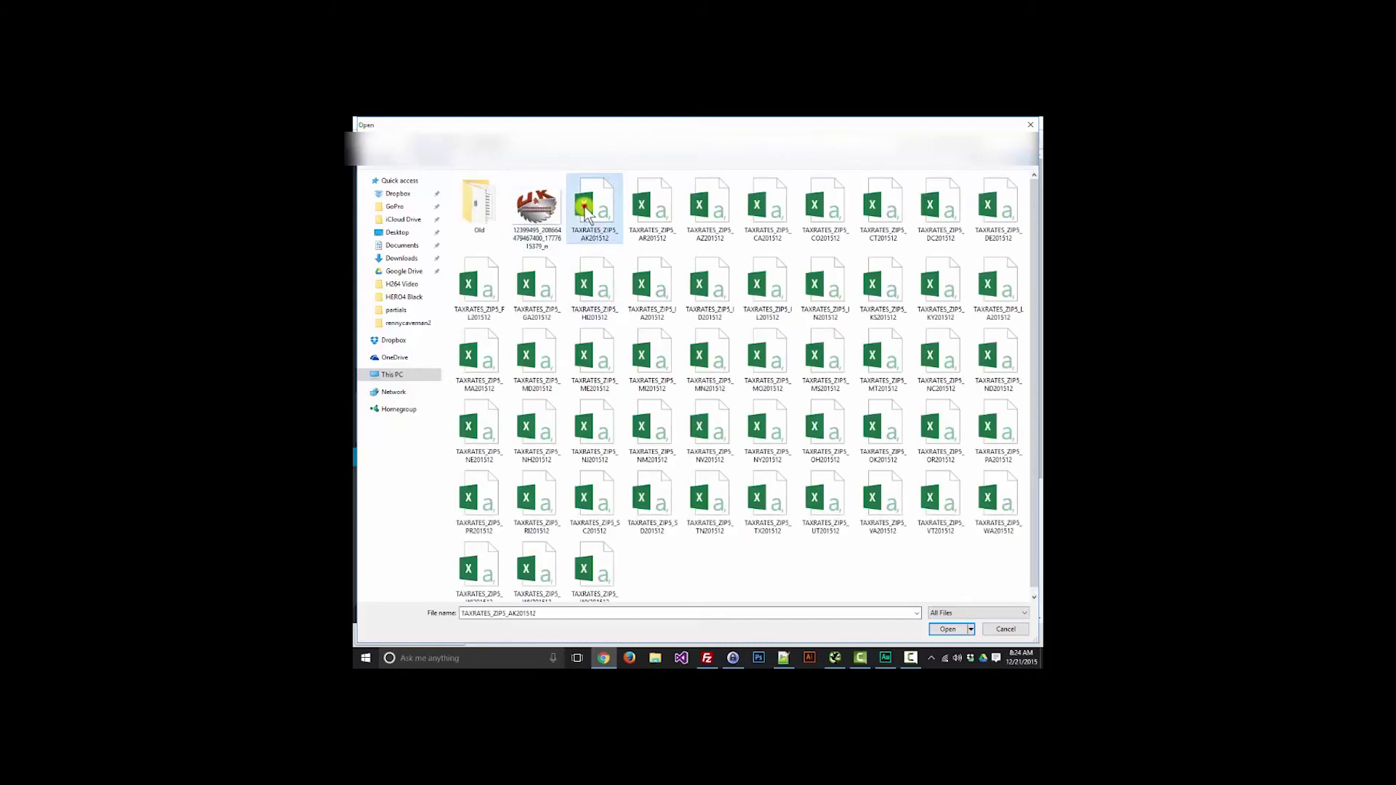
pyautogui.click(521, 393)
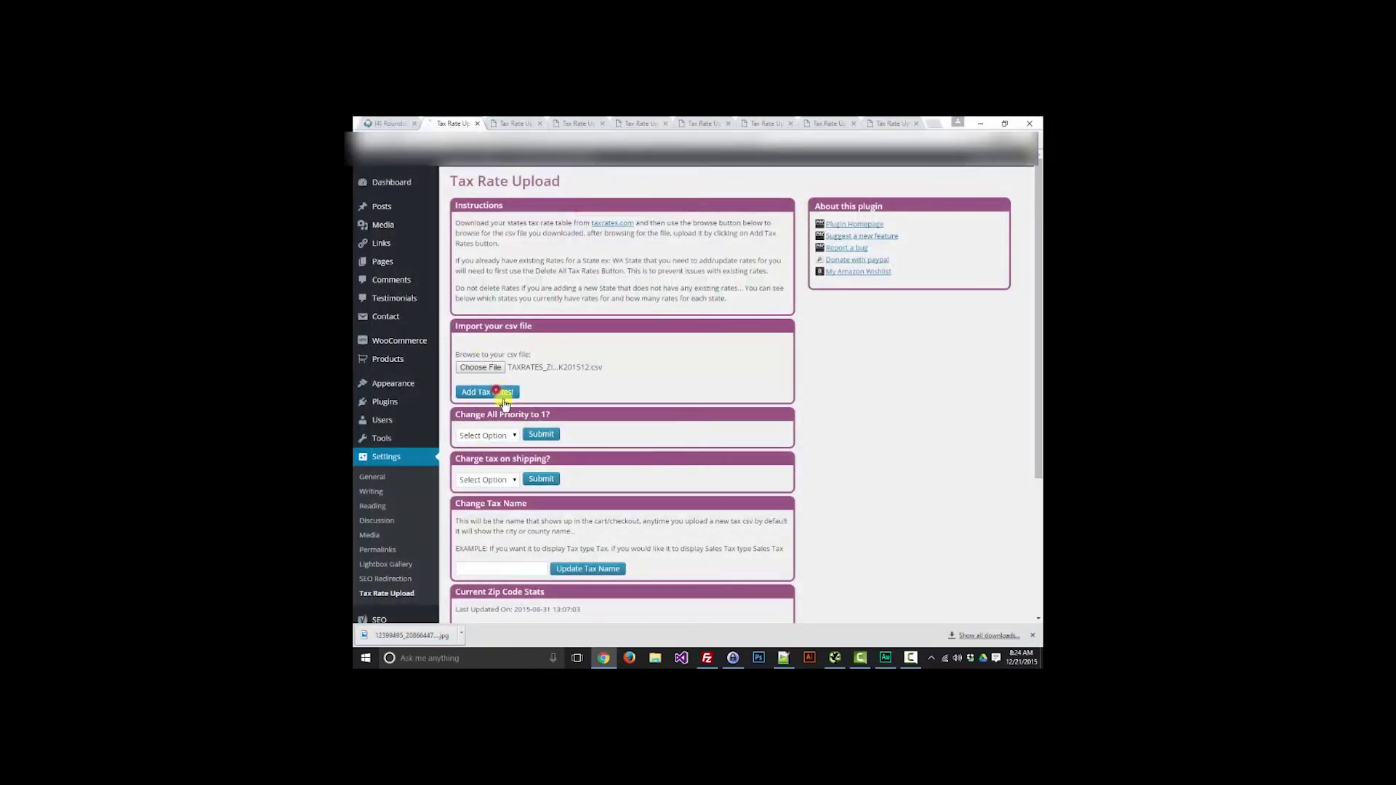
pyautogui.click(514, 121)
pyautogui.click(491, 367)
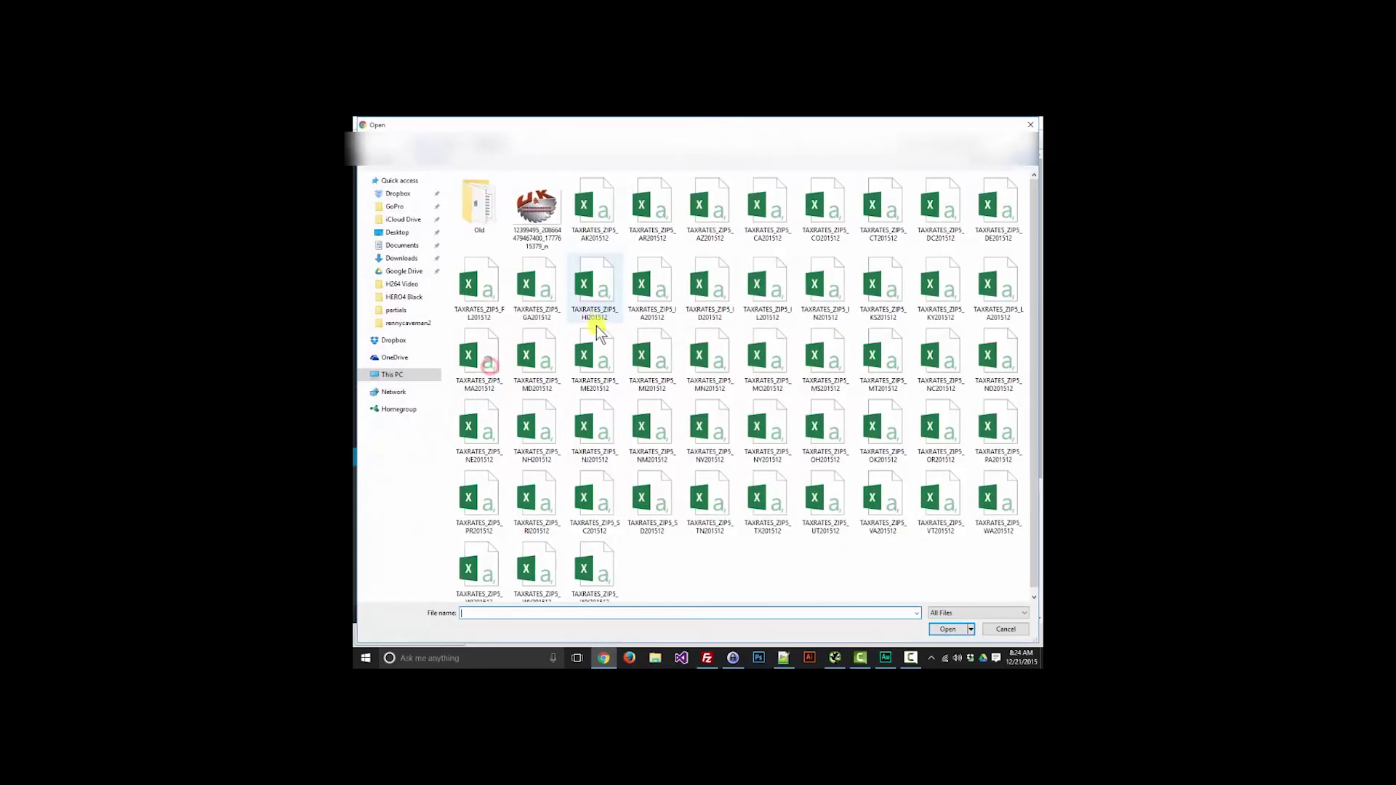
pyautogui.doubleClick(634, 215)
pyautogui.click(488, 393)
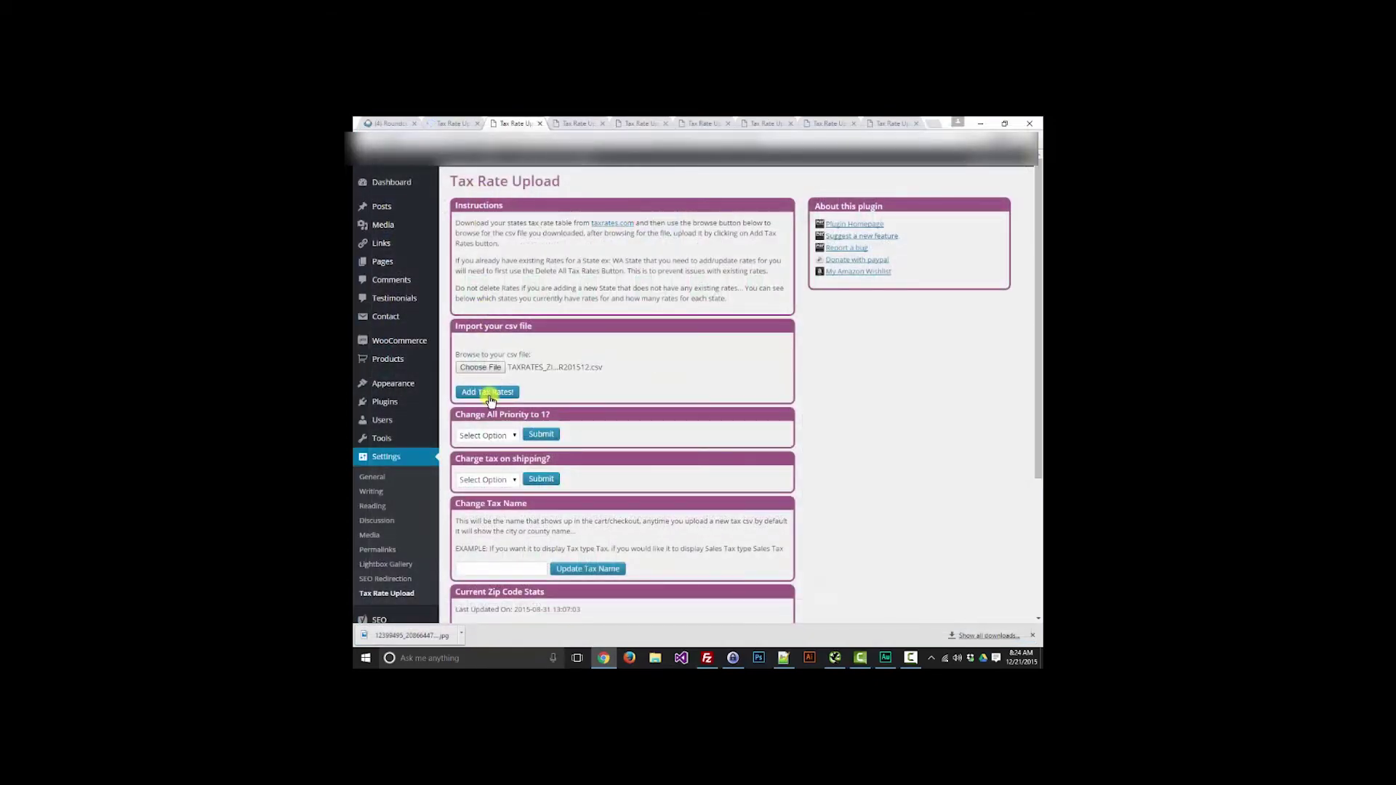
pyautogui.click(577, 123)
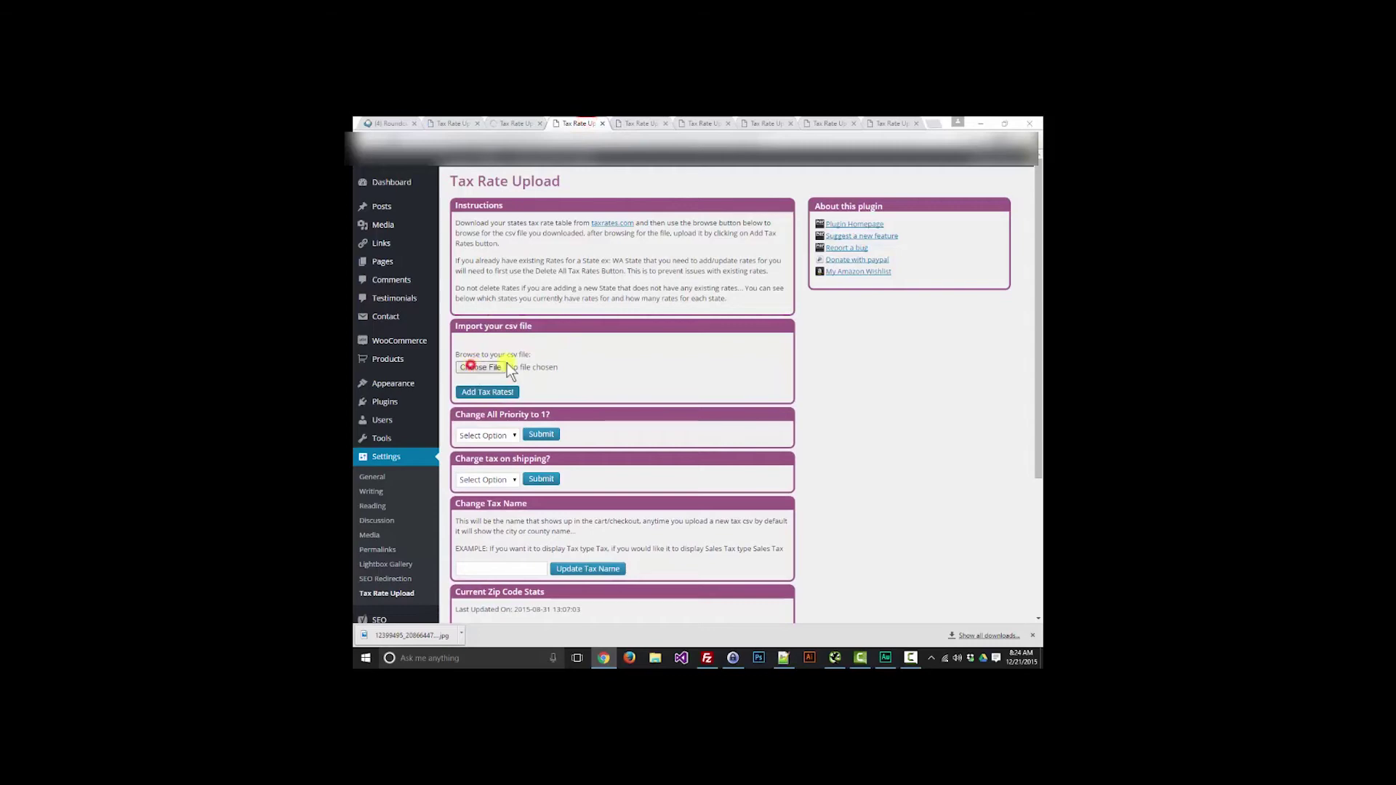
# Step: Upload two more state tax-rate CSVs in the third and fourth tabs
pyautogui.click(480, 368)
pyautogui.doubleClick(708, 204)
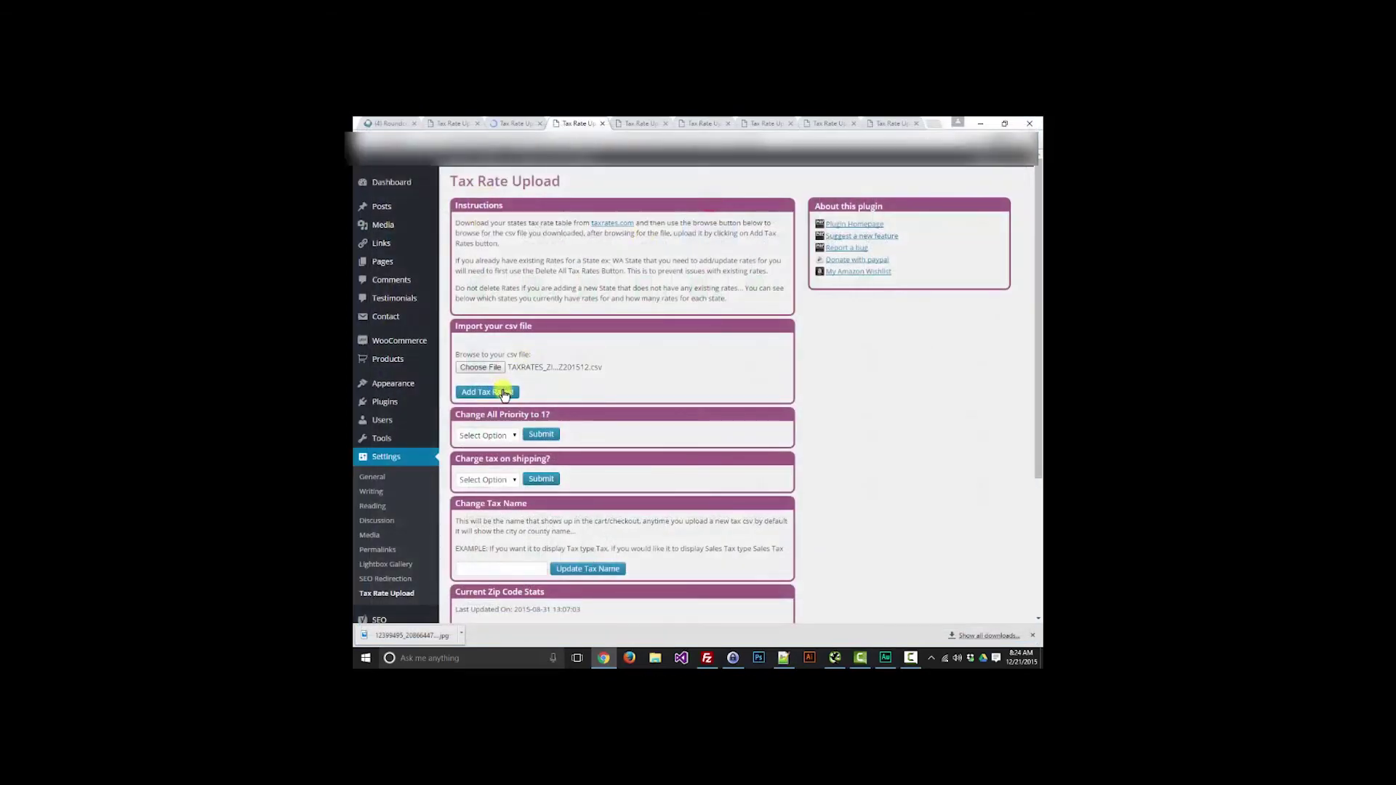
pyautogui.click(640, 123)
pyautogui.click(483, 368)
pyautogui.doubleClick(764, 208)
pyautogui.click(496, 393)
pyautogui.click(704, 124)
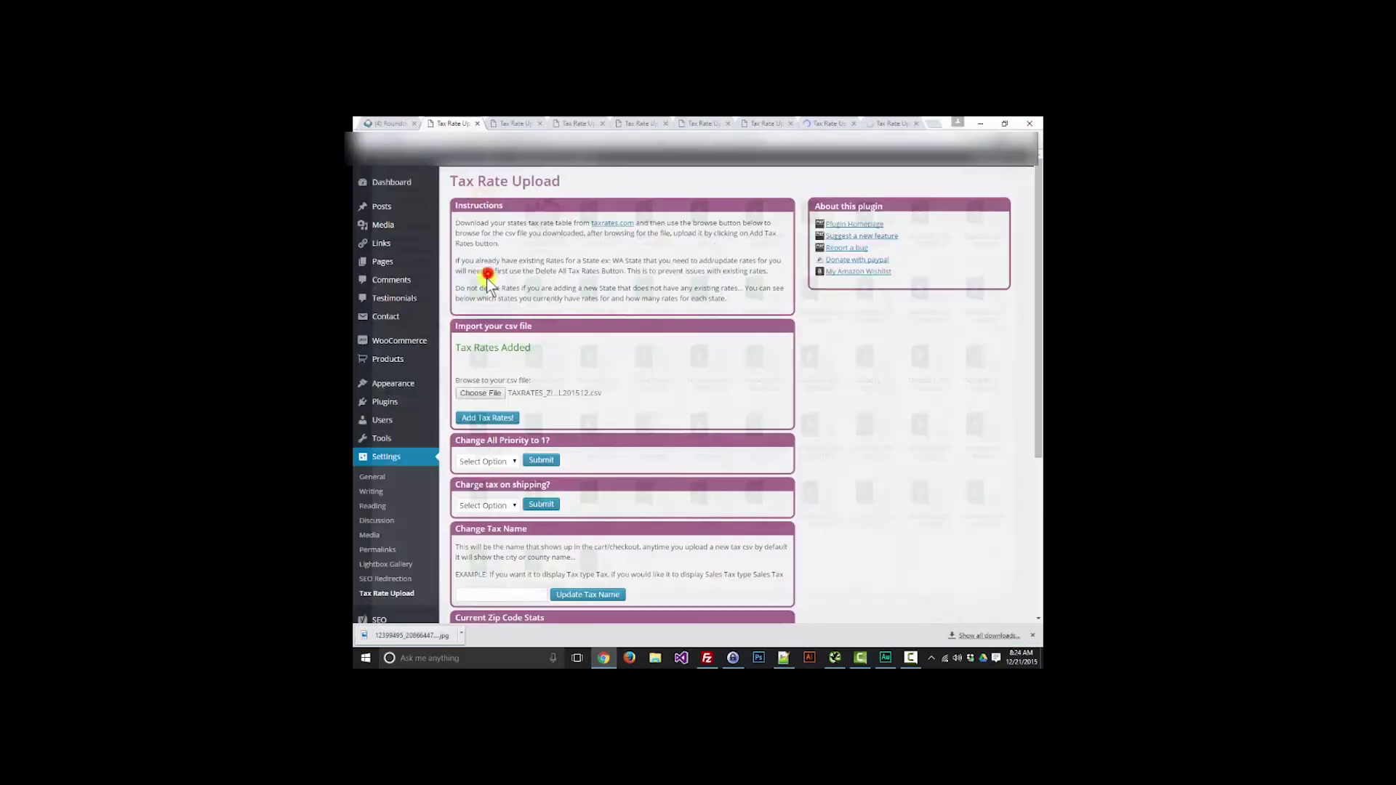
# Step: Choose the IL tax-rate CSV for upload in another Tax Rate Upload tab
pyautogui.click(633, 123)
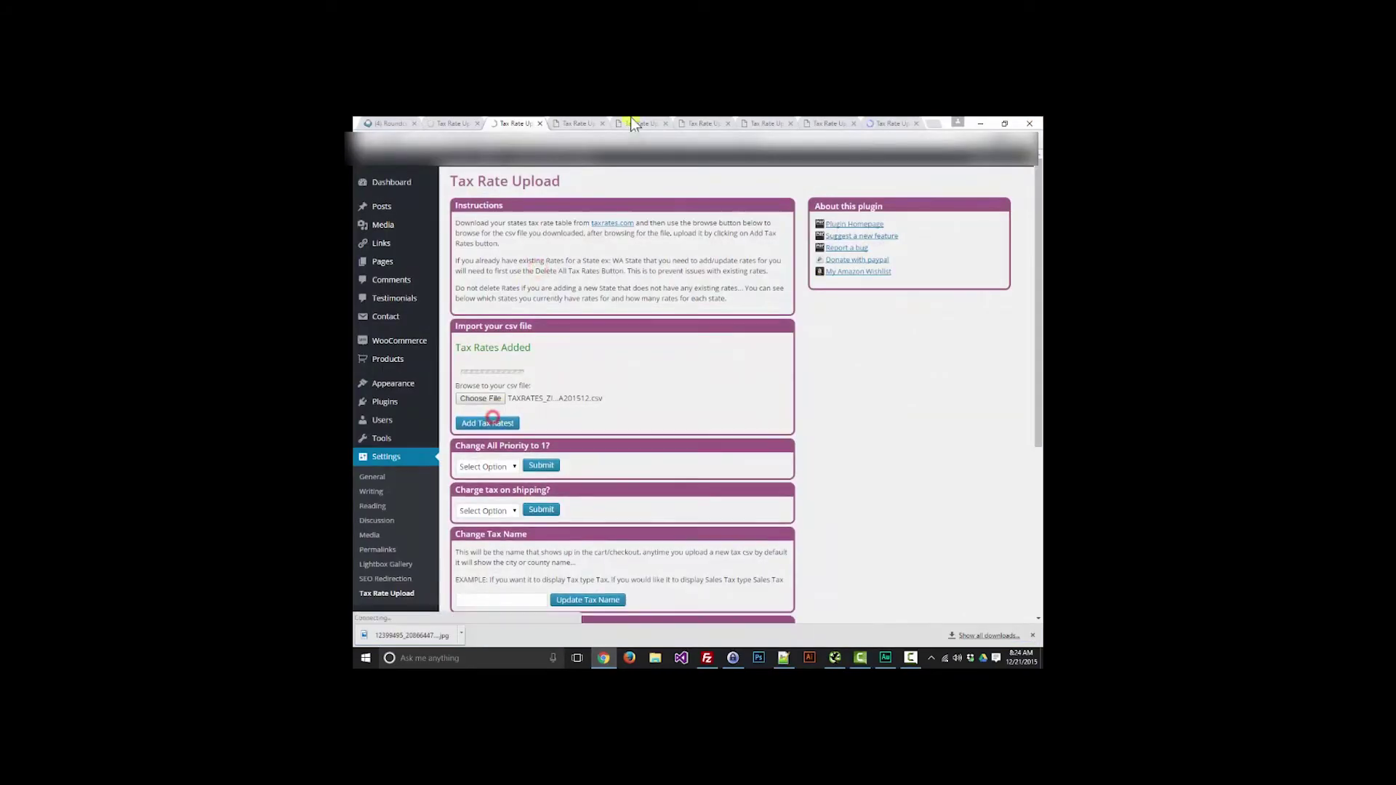
pyautogui.click(480, 392)
pyautogui.click(768, 285)
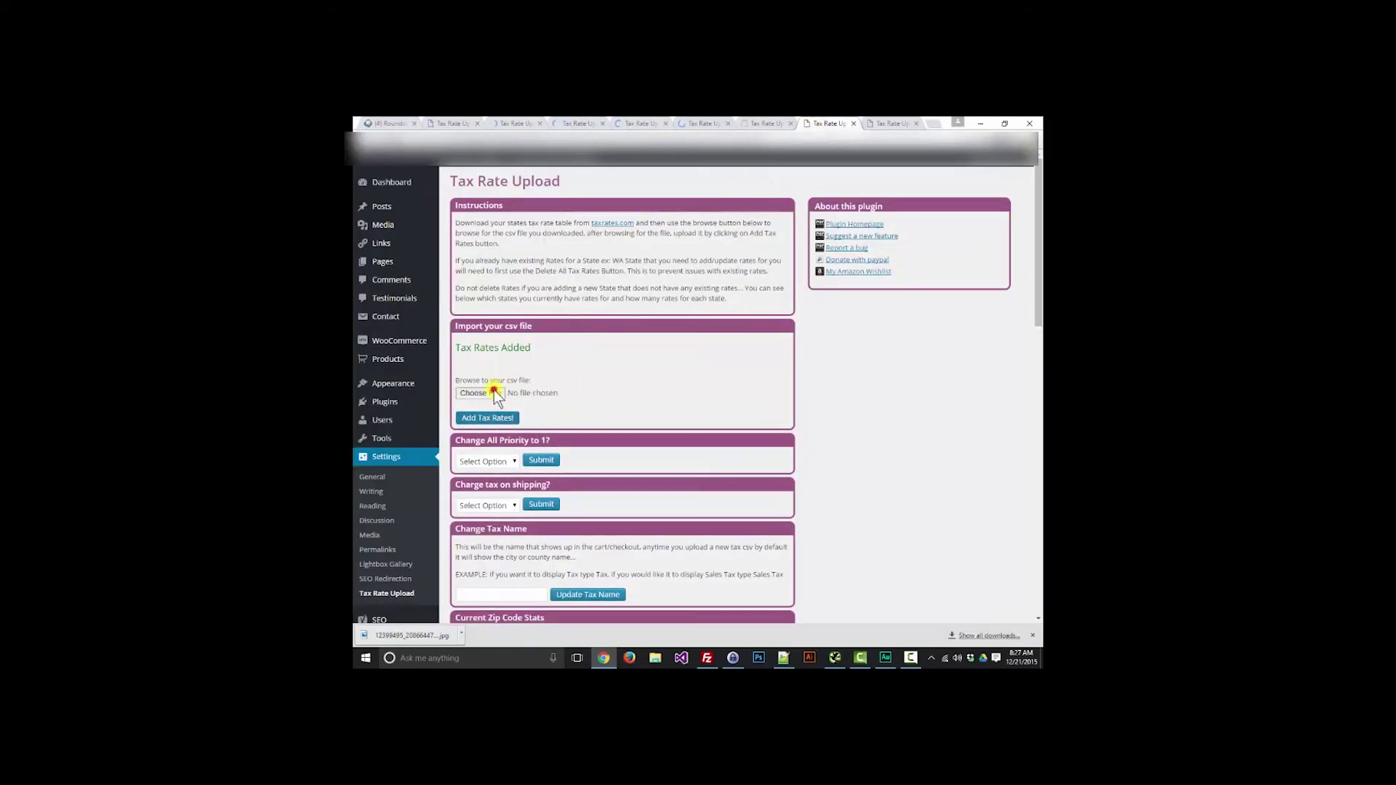
pyautogui.click(478, 393)
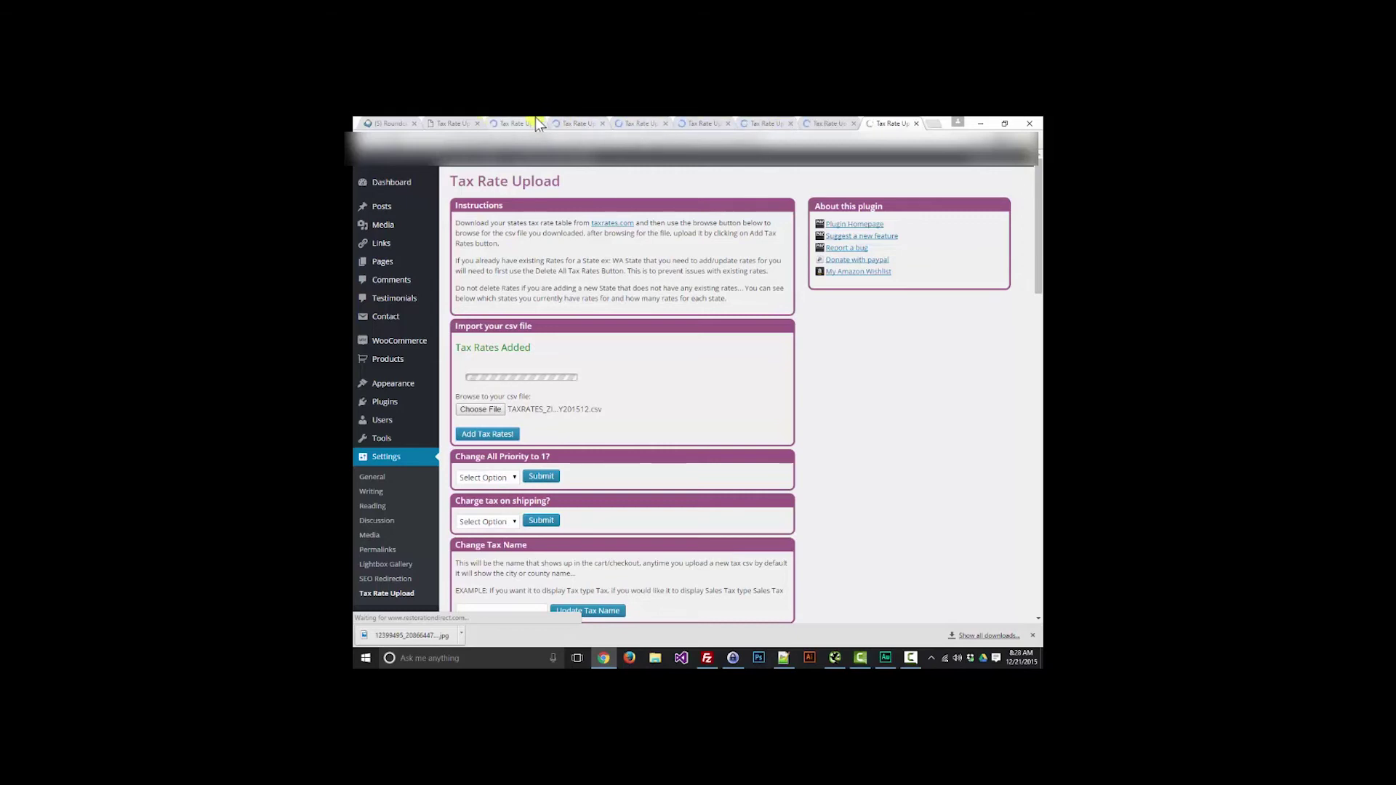
# Step: Check each upload tab for the Tax Rates Added confirmation
pyautogui.click(566, 124)
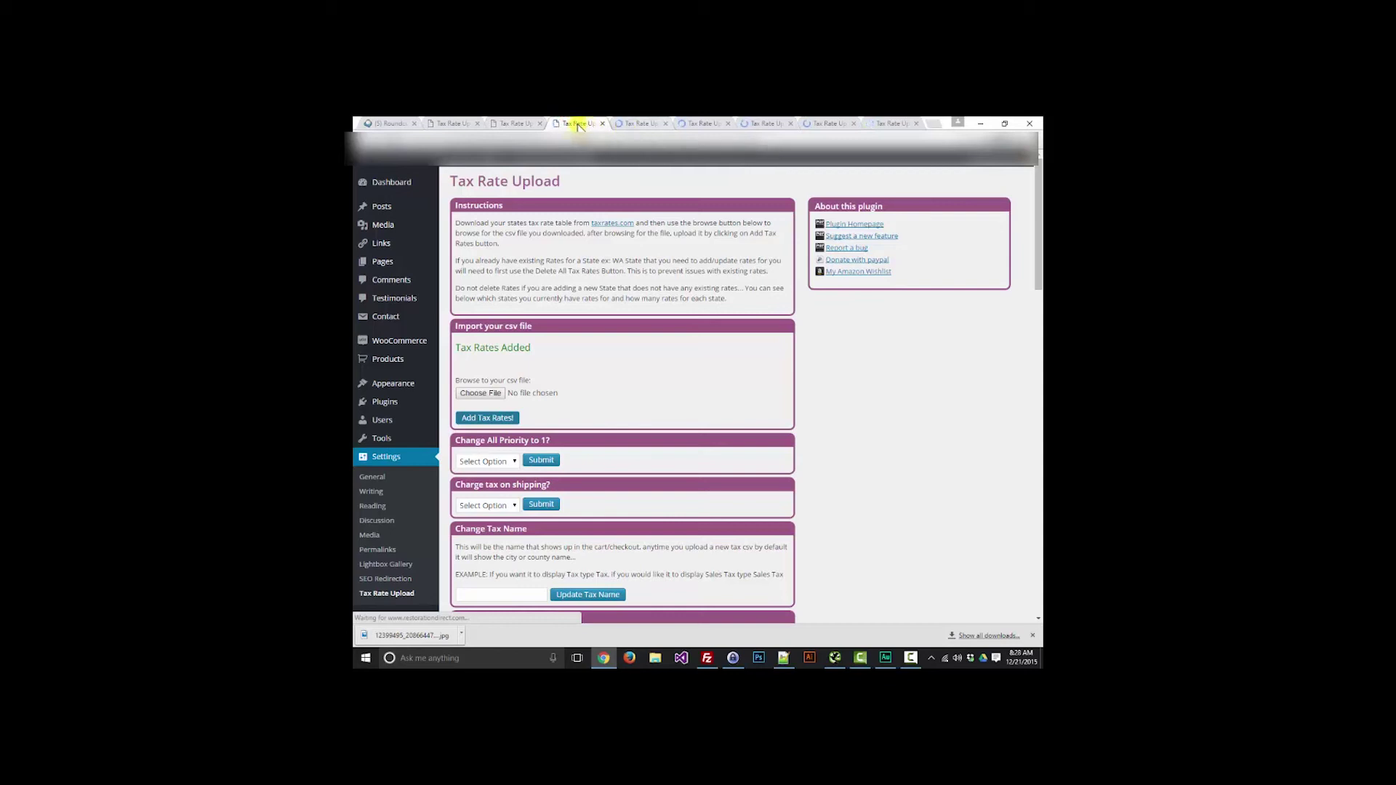
pyautogui.click(632, 124)
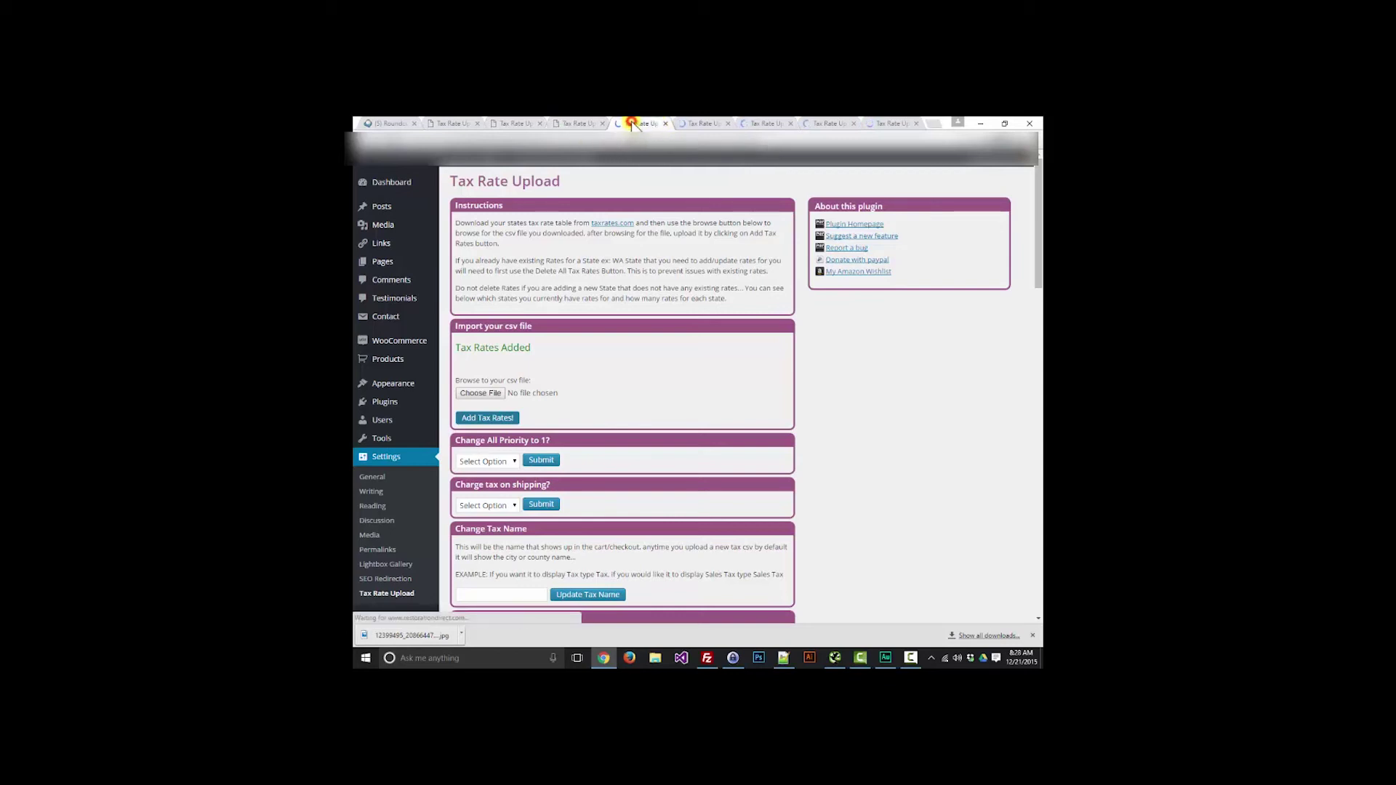
pyautogui.click(702, 123)
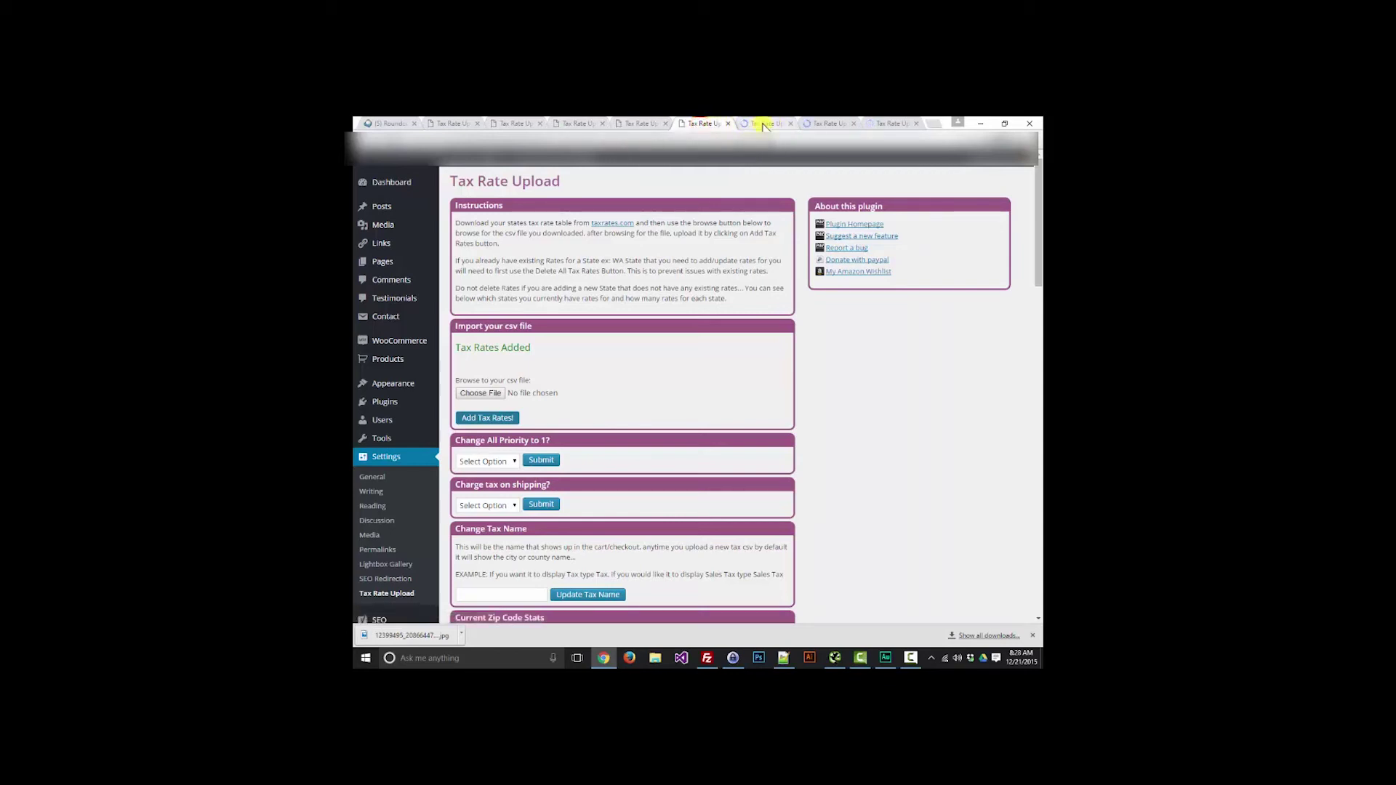
pyautogui.click(763, 124)
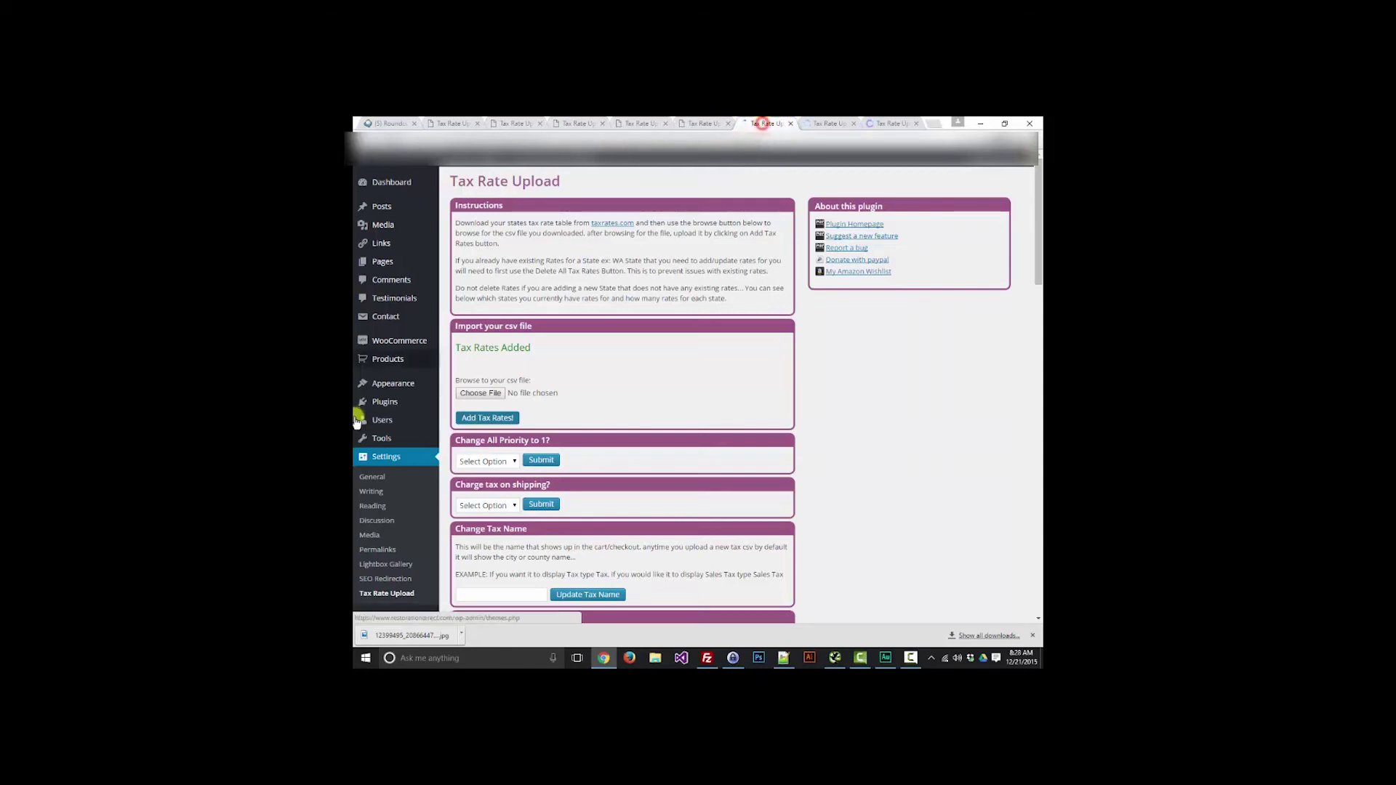
pyautogui.click(457, 124)
pyautogui.moveTo(408, 348)
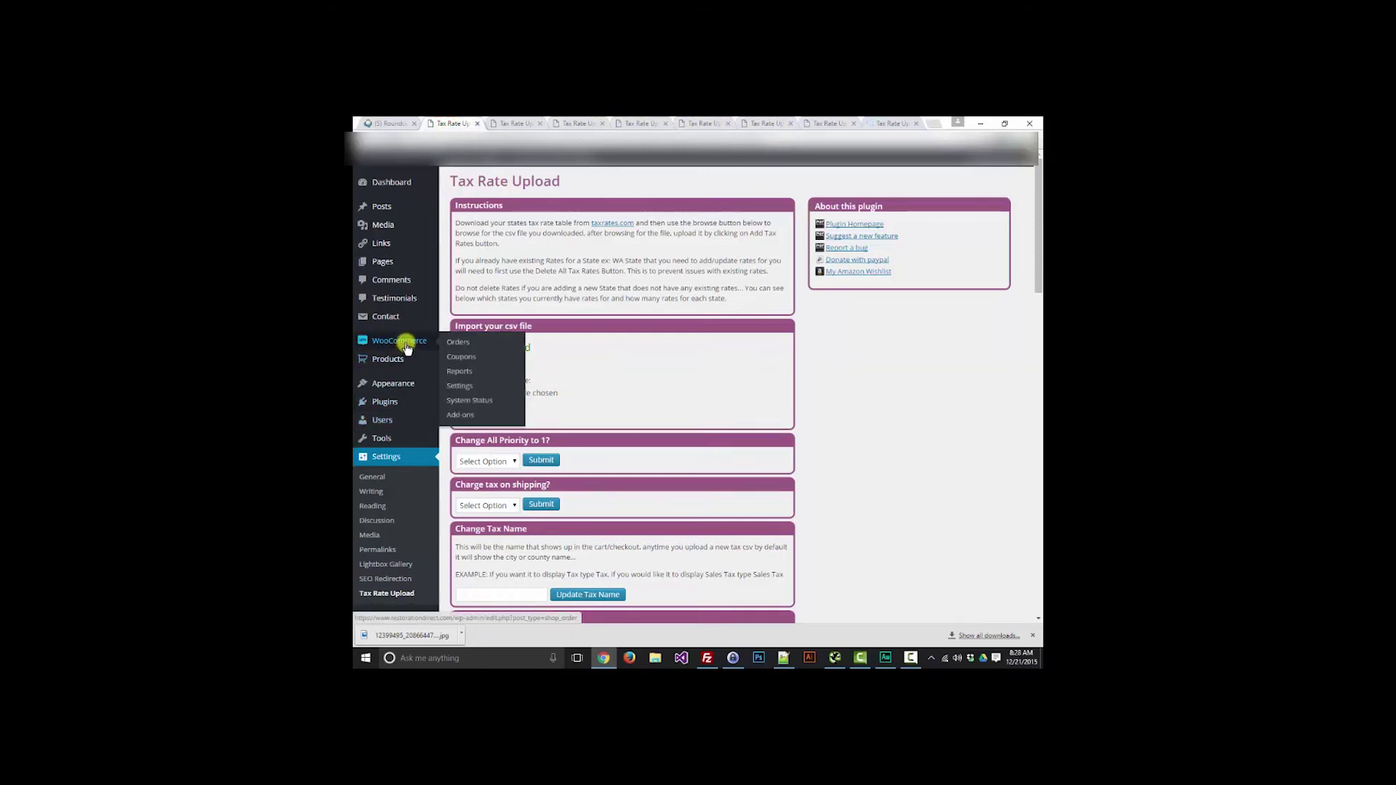
# Step: Check the WooCommerce Standard tax rates table for the imported Alaska ZIP-code rates
pyautogui.click(461, 389)
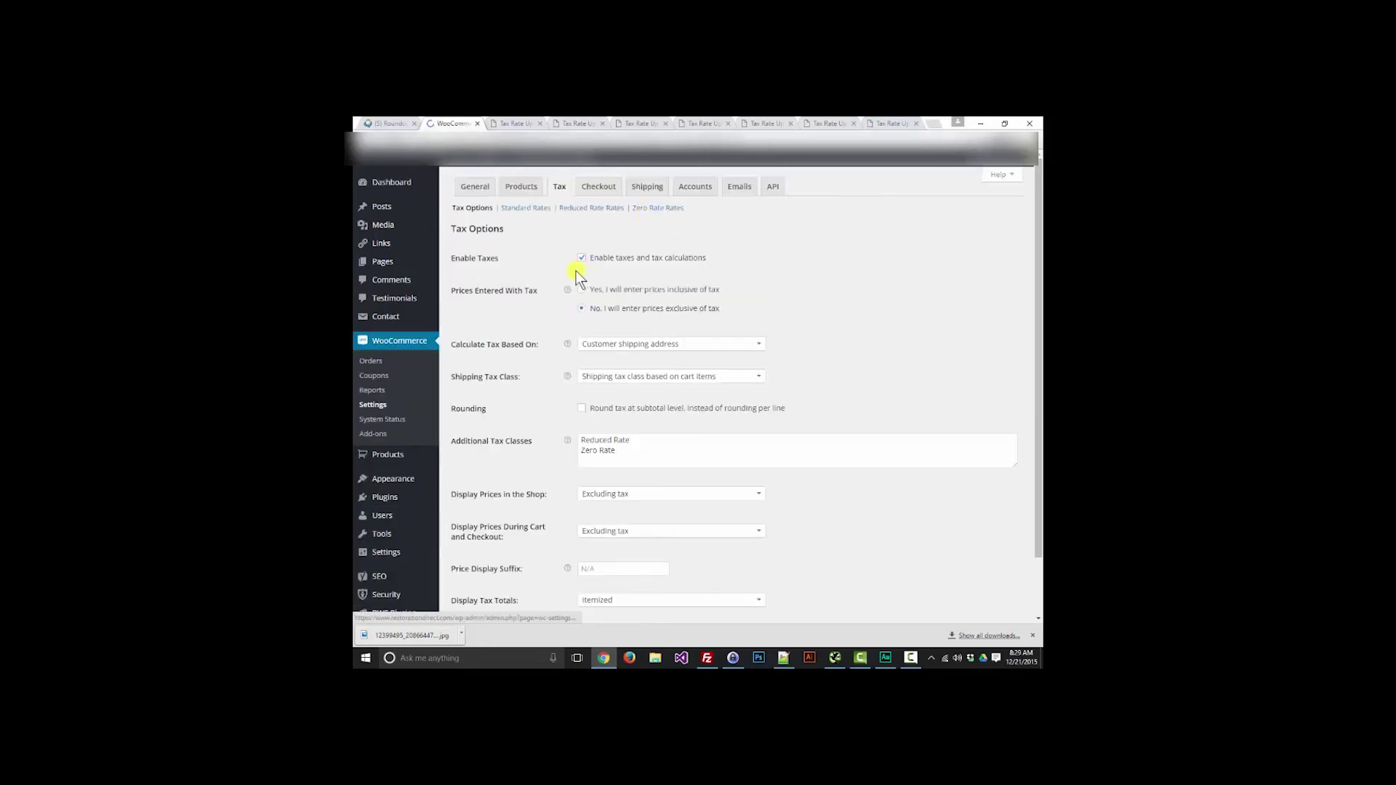
pyautogui.click(522, 209)
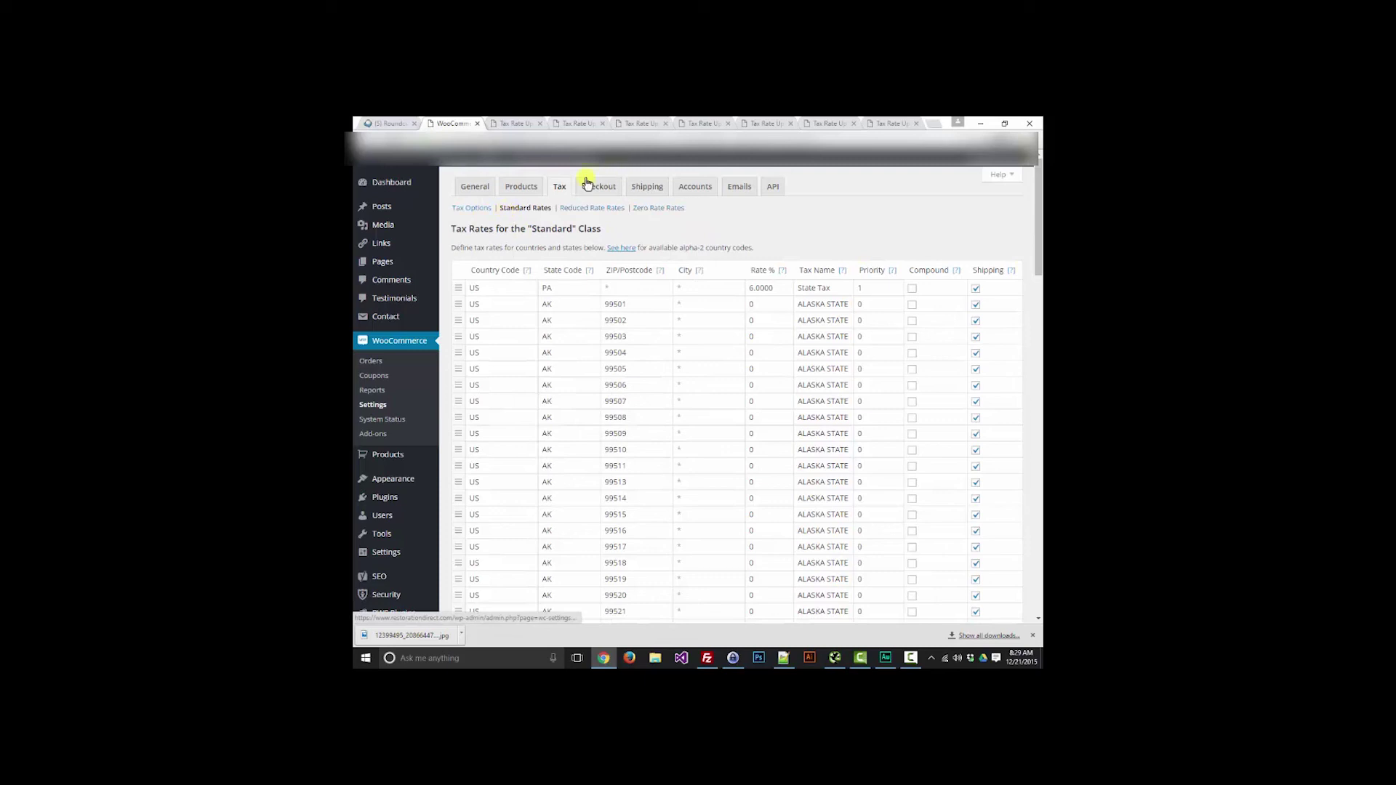
pyautogui.click(559, 189)
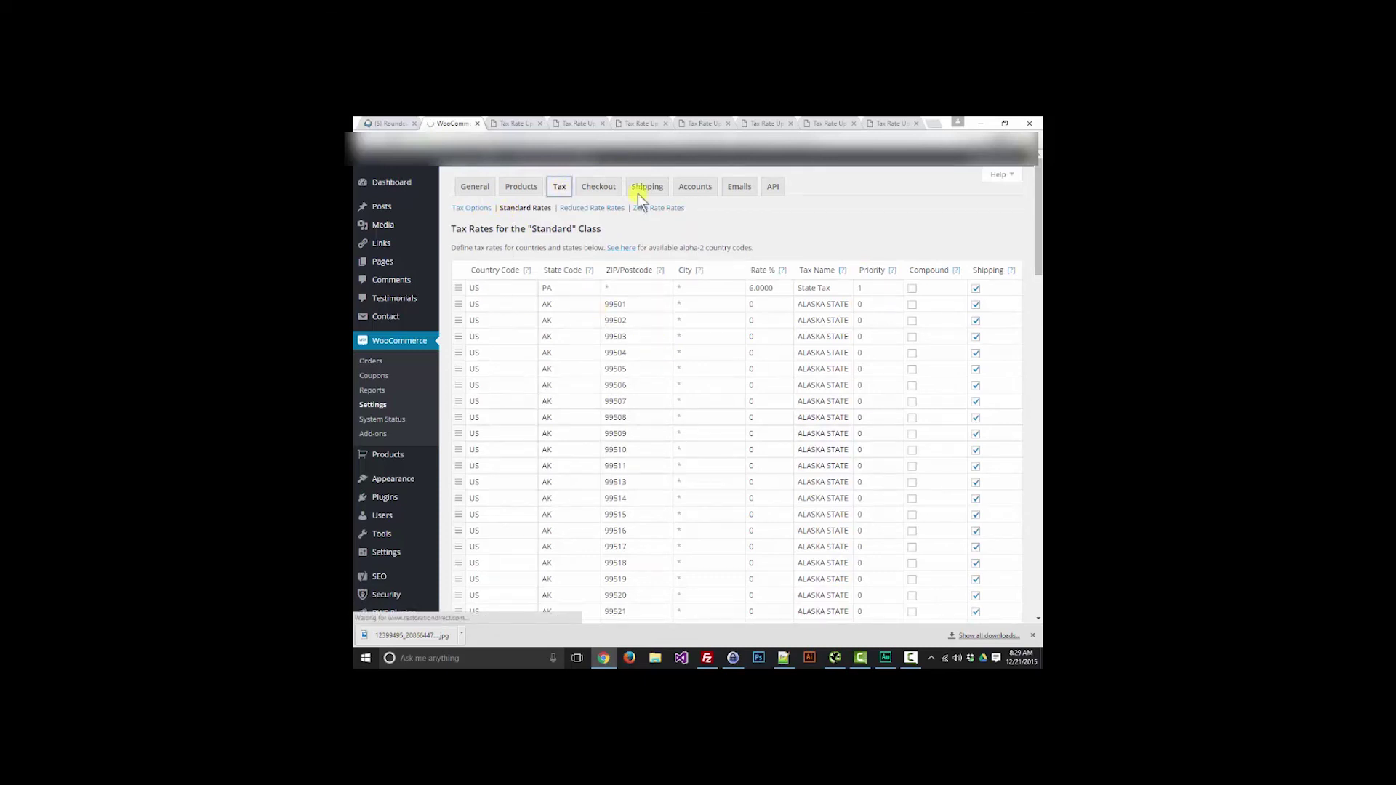